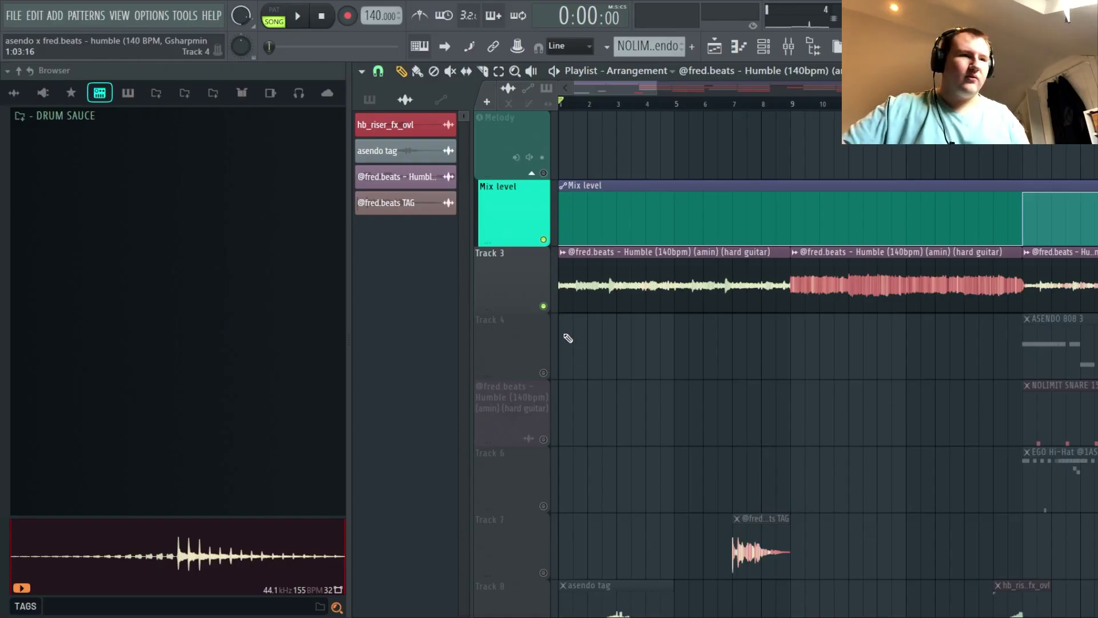
- Reactivate all the soloed-out playlist tracks and play the arrangement from bar 1
right_click(543, 306)
right_click(544, 307)
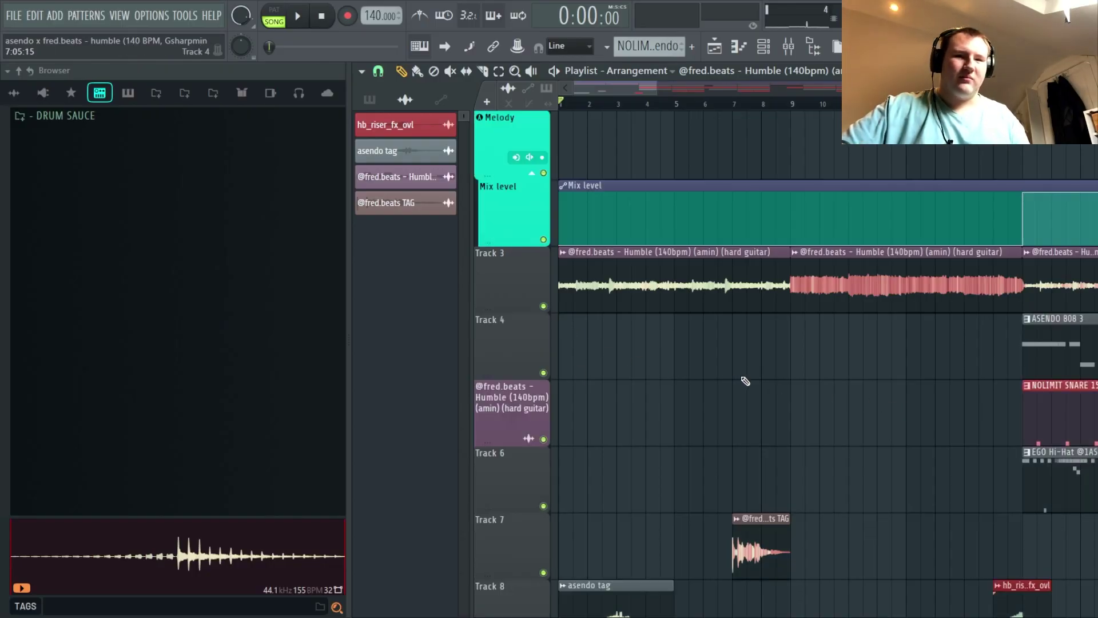
key("space")
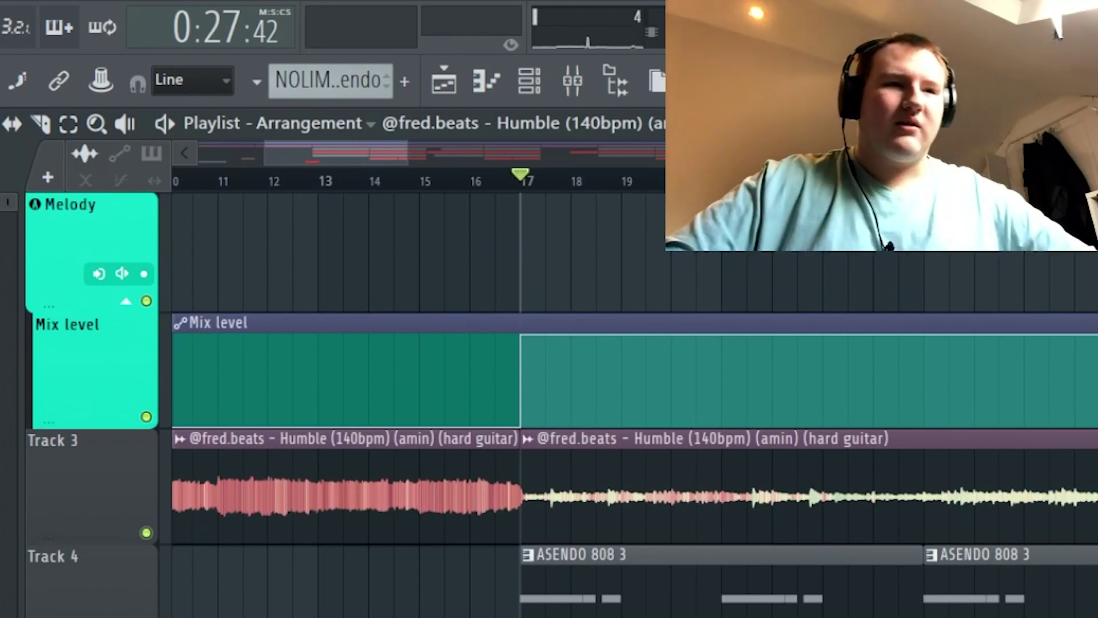
- Isolate the melody and ASENDO 808 3 tracks and play them from bar 17
right_click(146, 615)
left_click(146, 533)
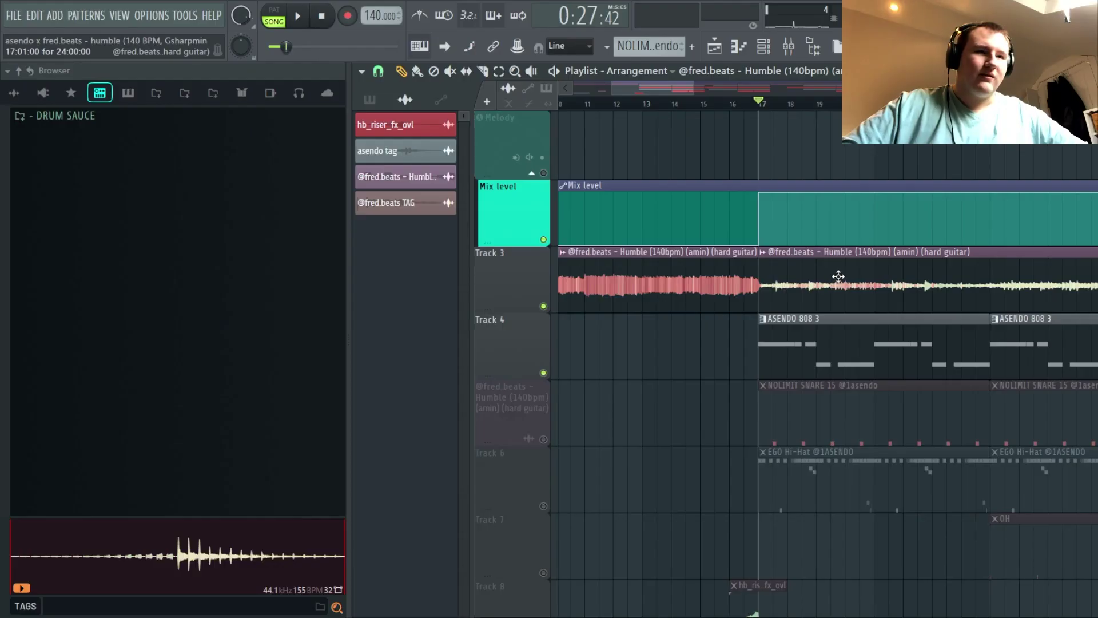
key("space")
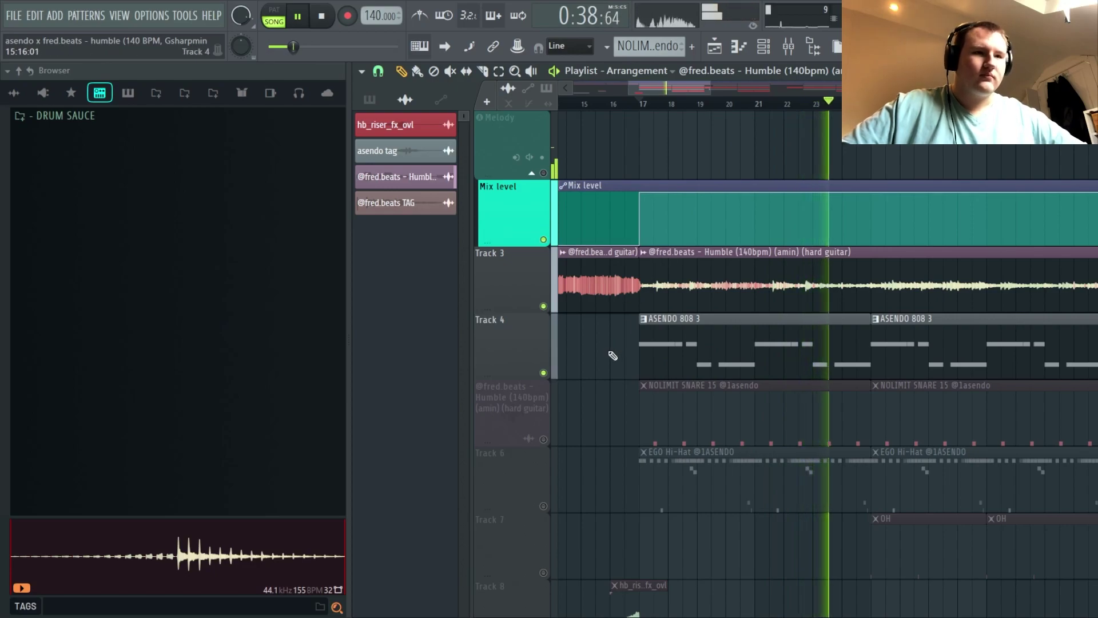
key("space")
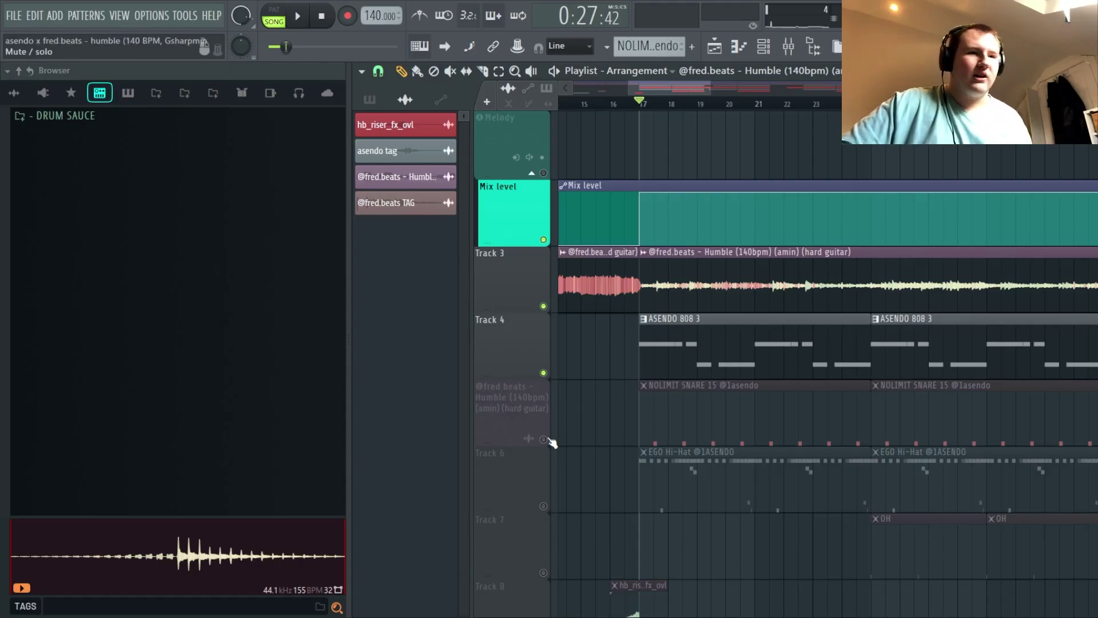
- Unmute the NOLIMIT SNARE 15 track and play it with the melody and 808 from bar 17
left_click(545, 439)
key("space")
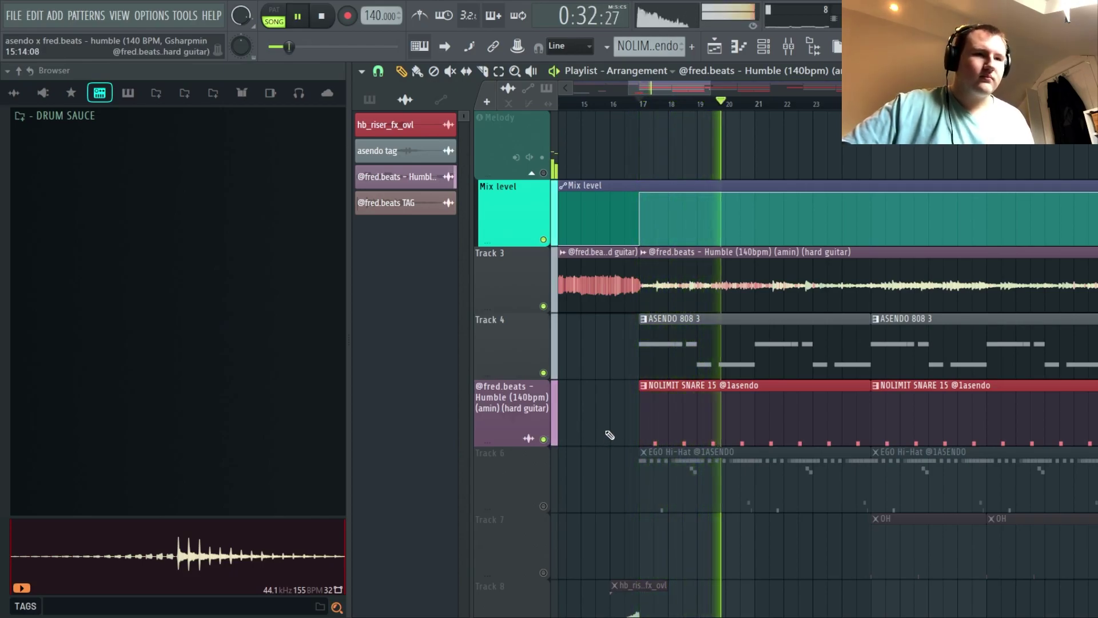
key("space")
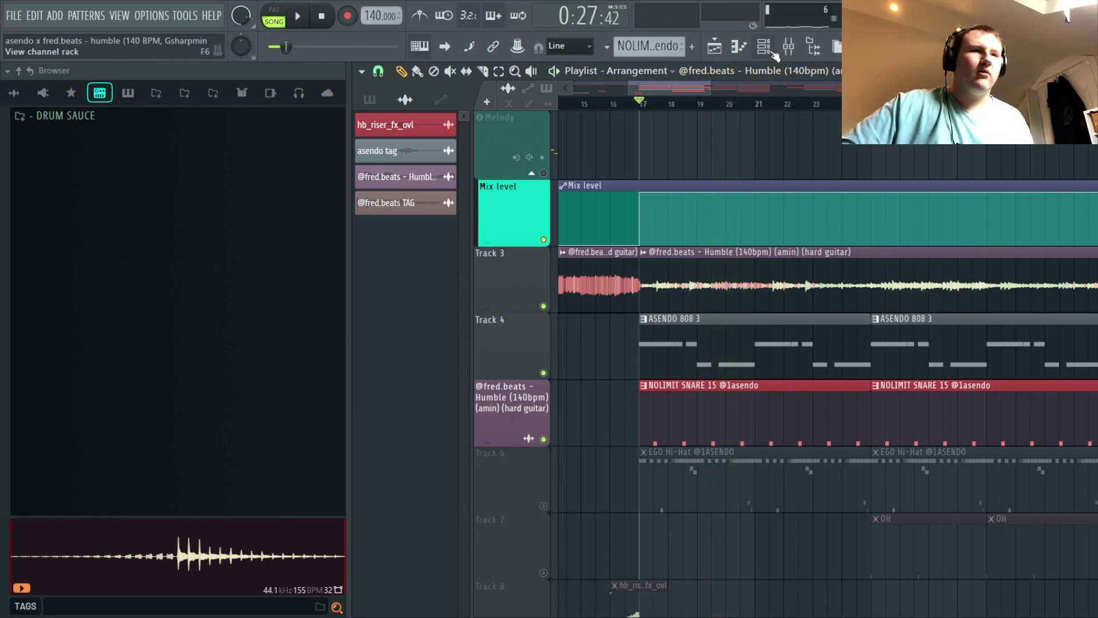
- Open the EGO Hi-Hat pattern in the piano roll and listen to it from bar 17
left_click(763, 47)
left_click(498, 359)
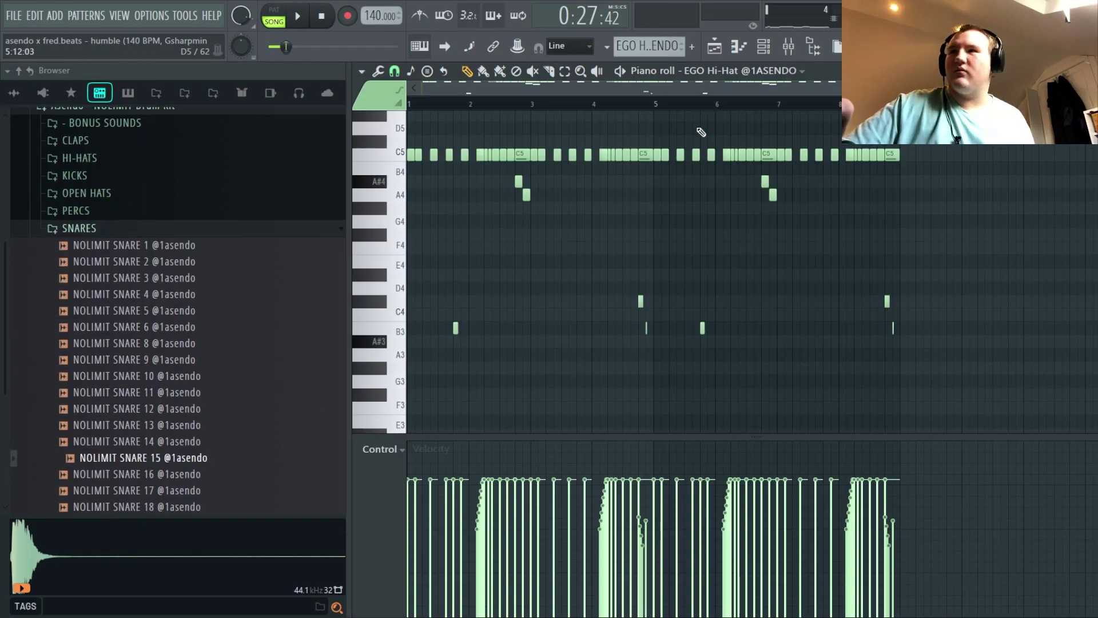
key("space")
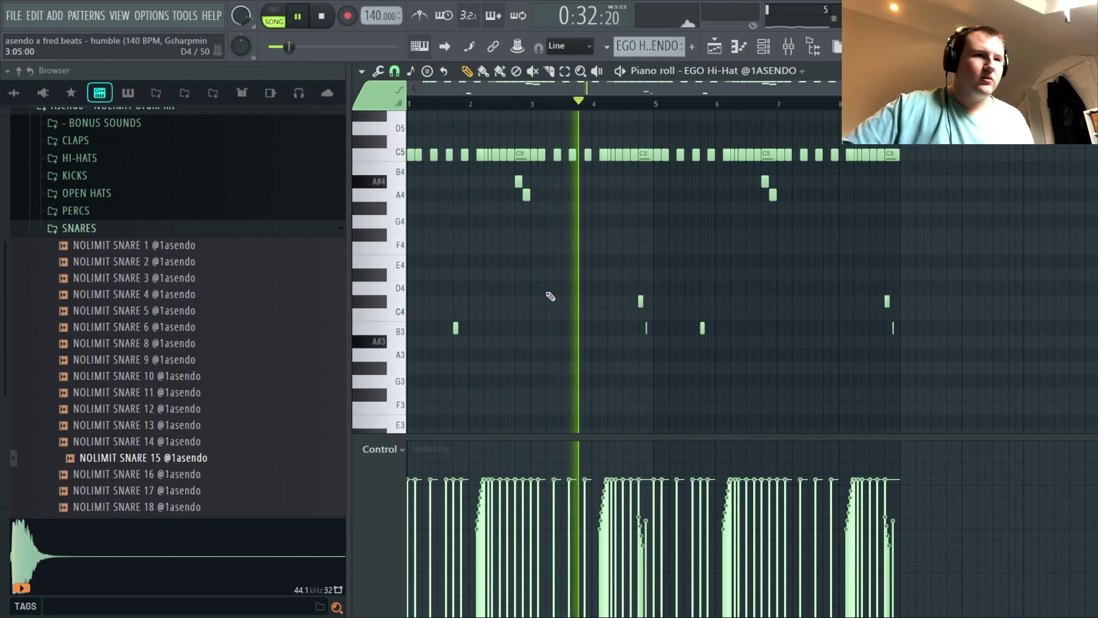
key("space")
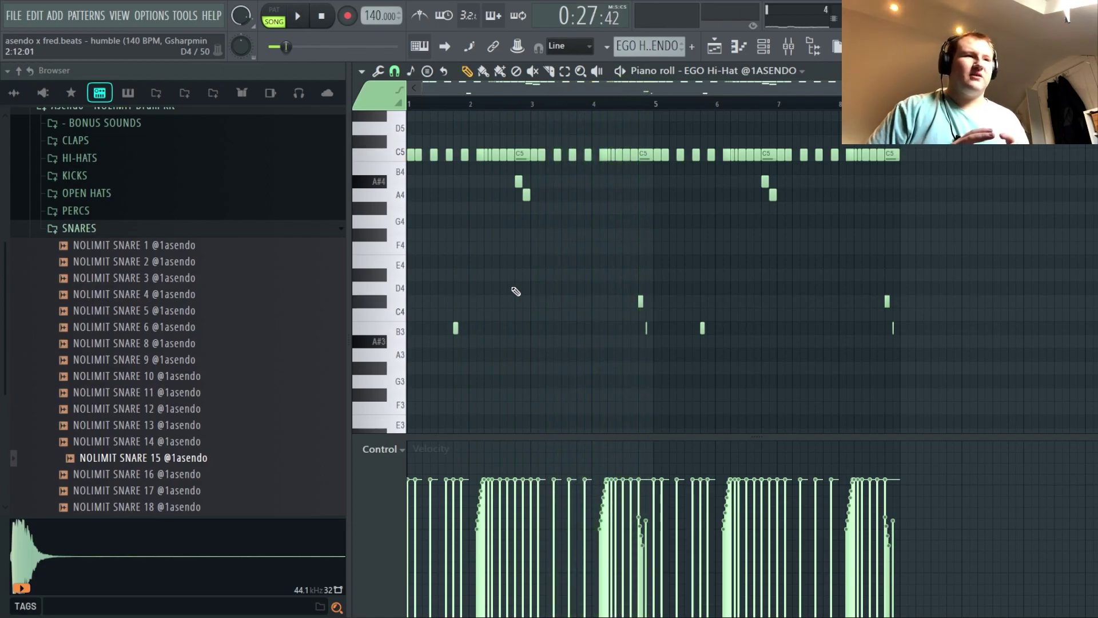
- Replay the first bars of the EGO Hi-Hat notes up close in the piano roll and return to the playlist
scroll(516, 292, "up", 3, "ctrl")
scroll(516, 292, "up", 2)
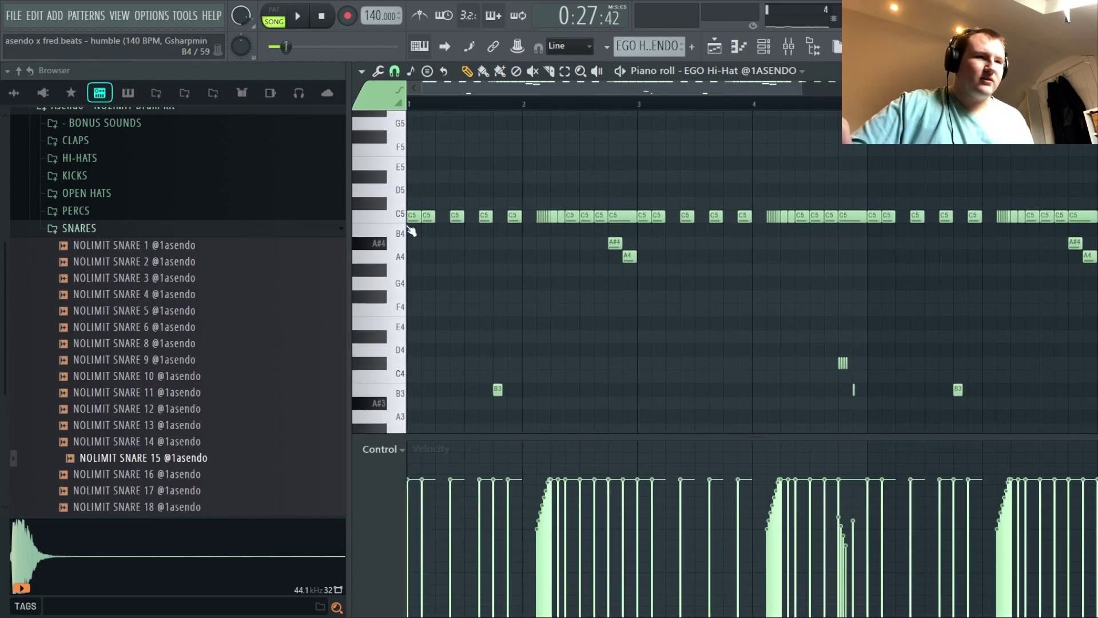
key("space")
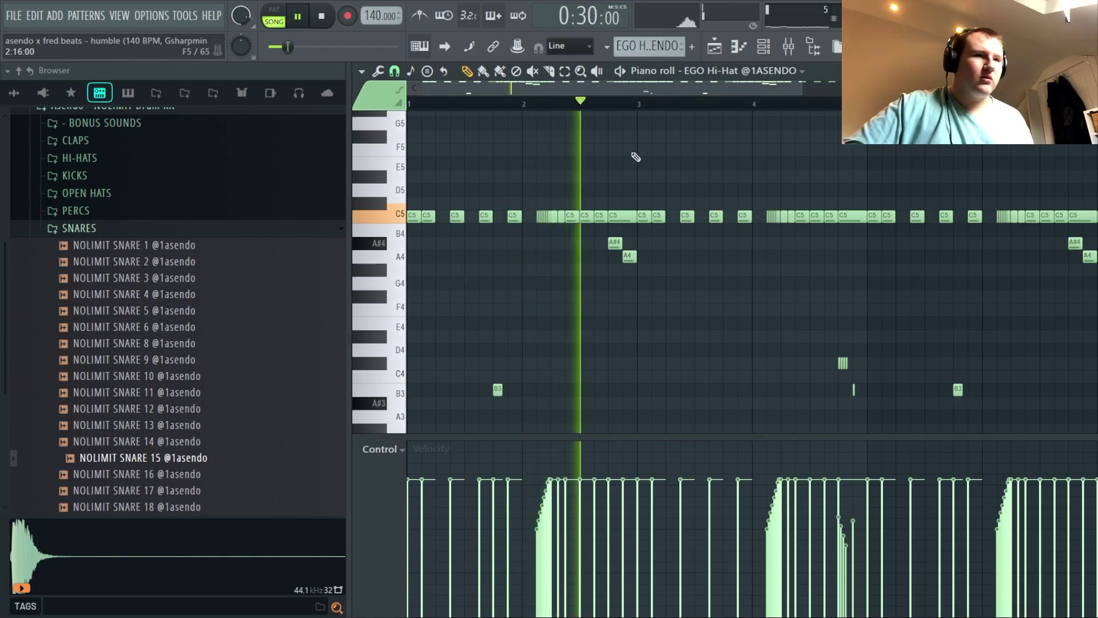
key("F5")
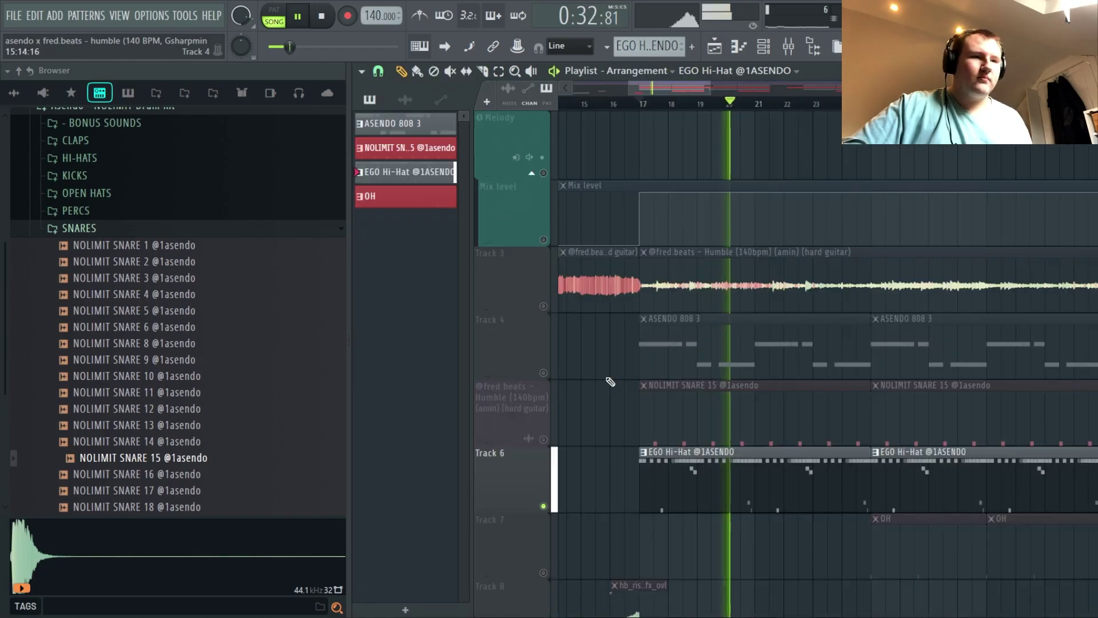
key("space")
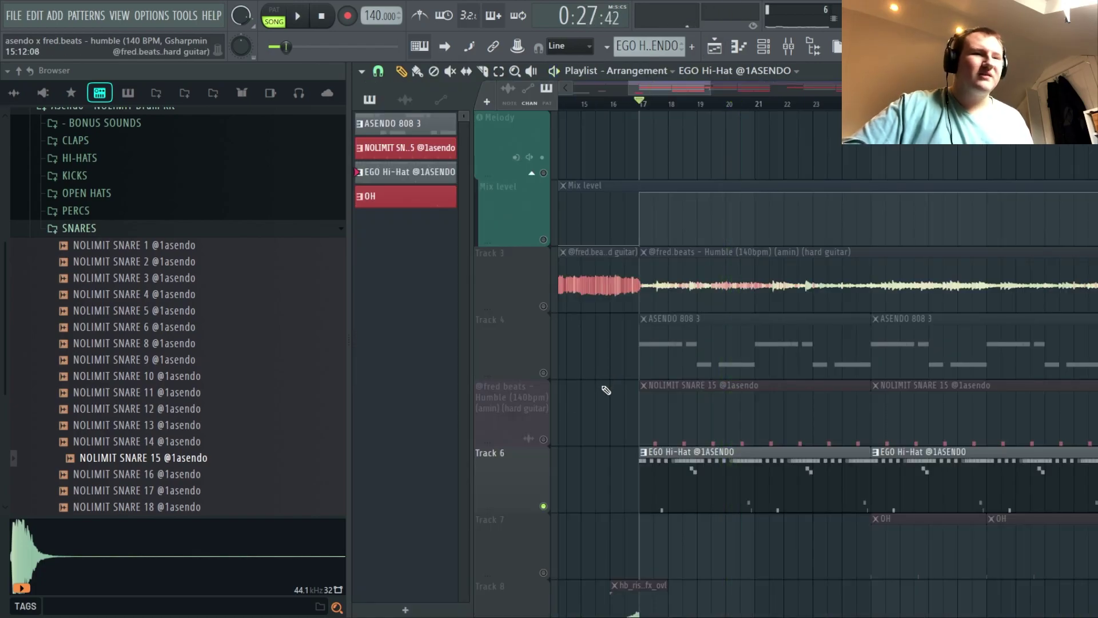
- Unmute the snare, 808 and melody tracks alongside the hi-hats and play them together from bar 17
left_click(543, 440)
left_click(544, 372)
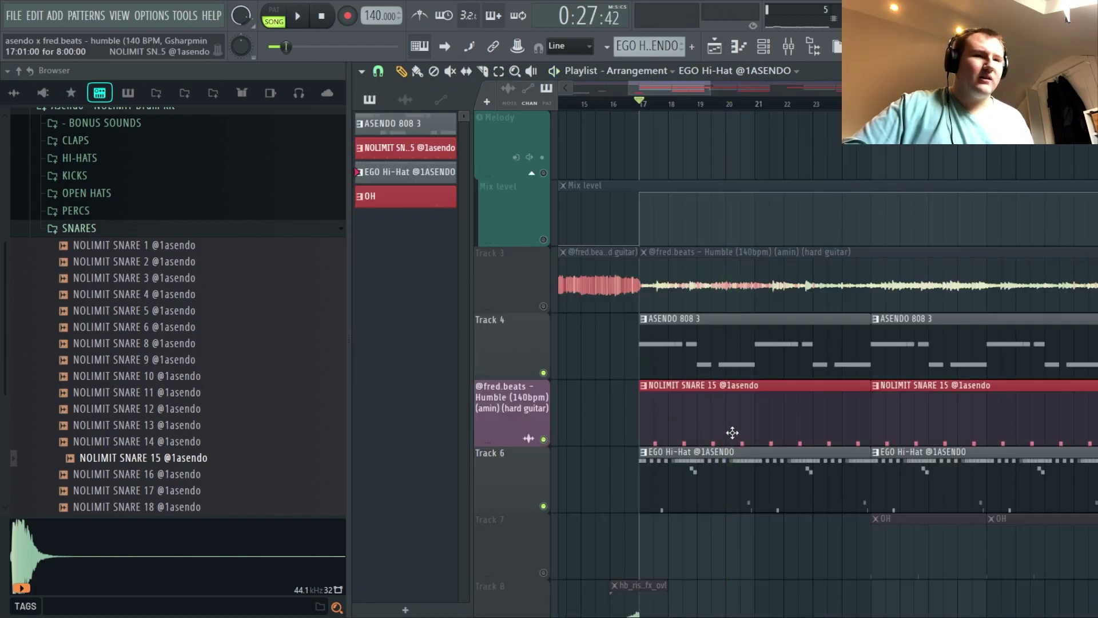
left_click_drag(704, 315, 709, 375)
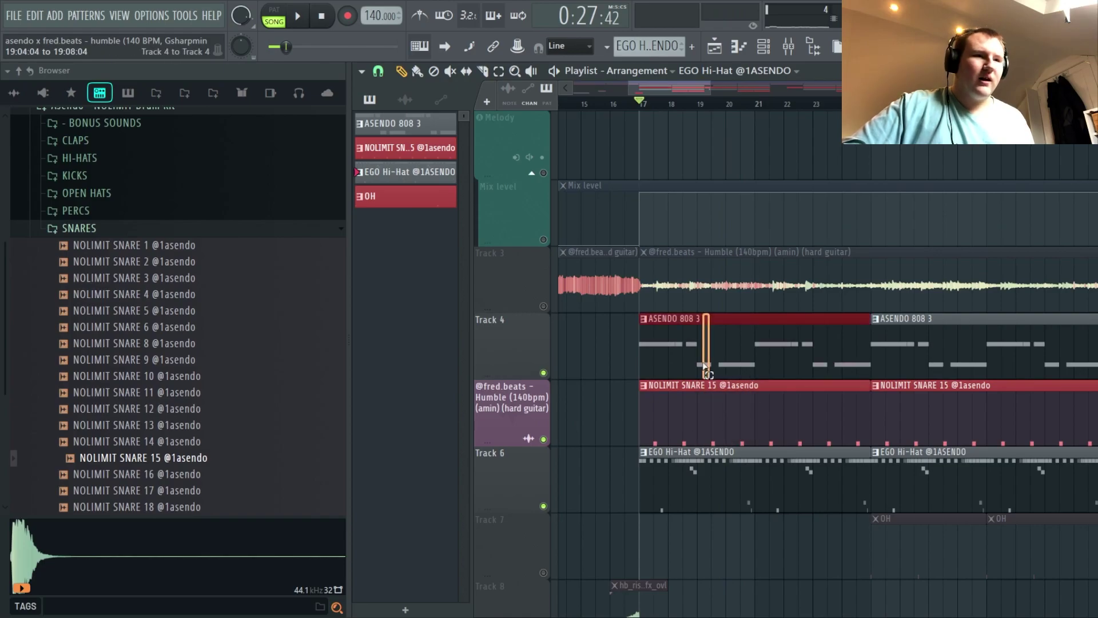
left_click(544, 306)
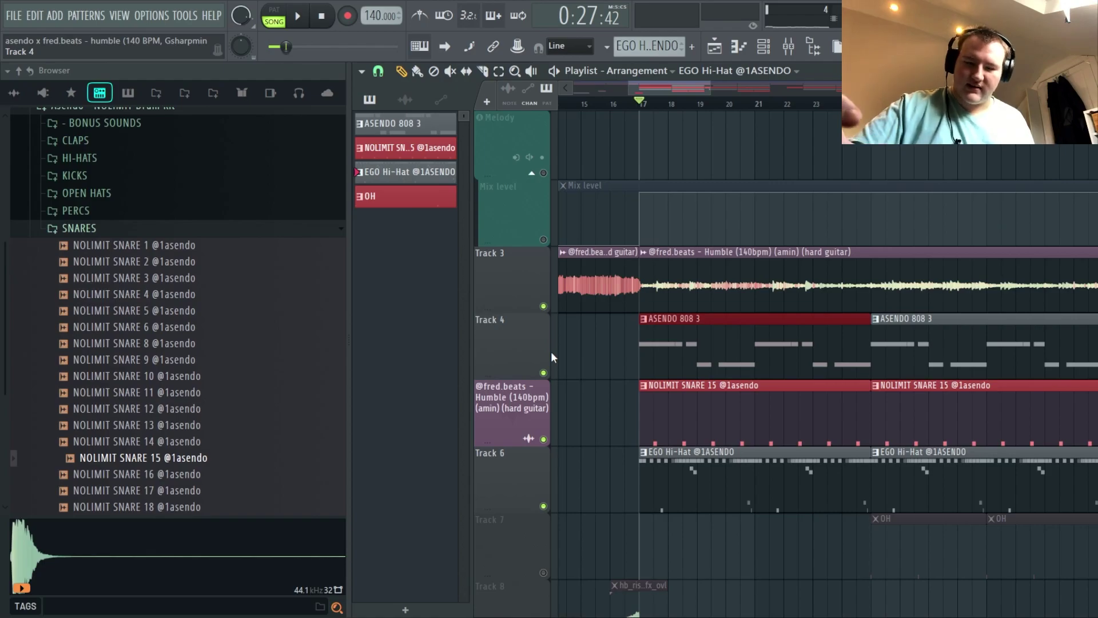
key("space")
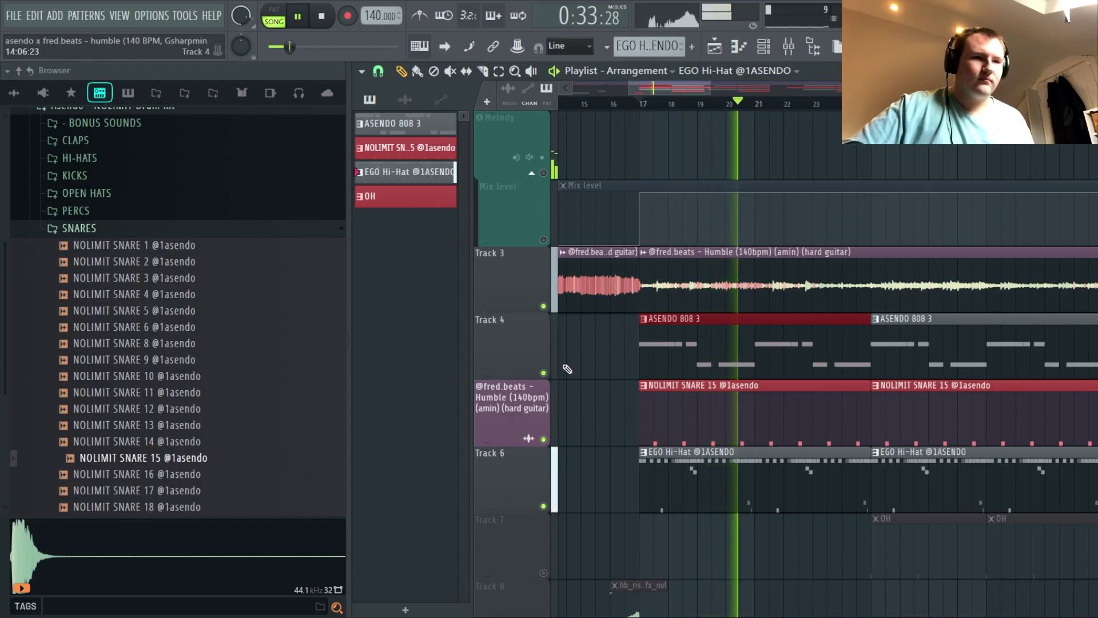
key("space")
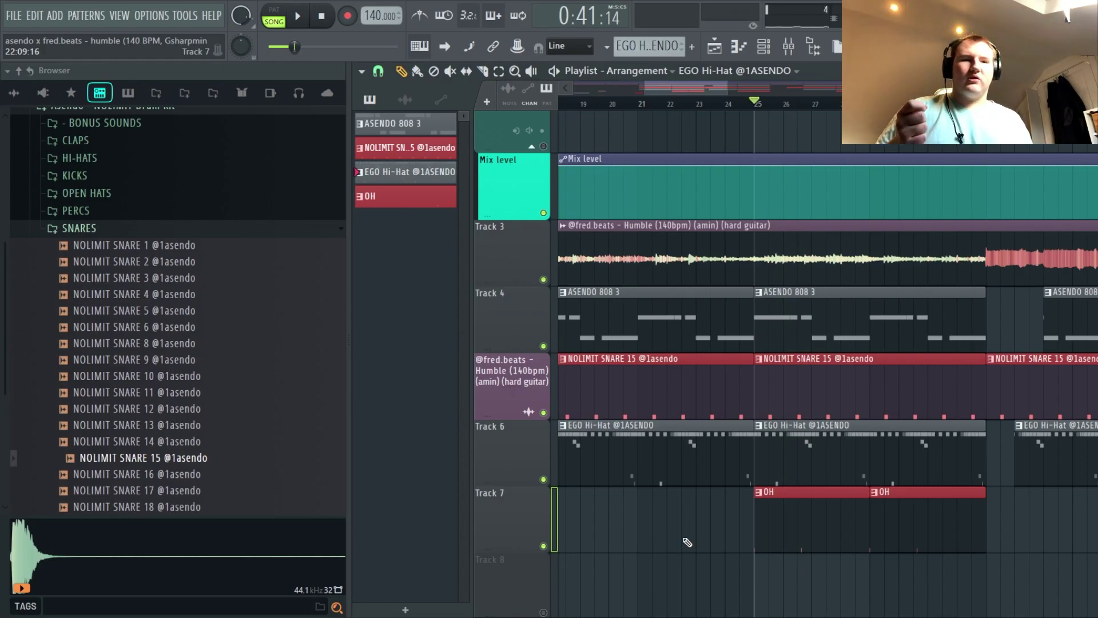
- Examine the OH pattern's notes in the piano roll and its channel's sampler settings
double_click(778, 515)
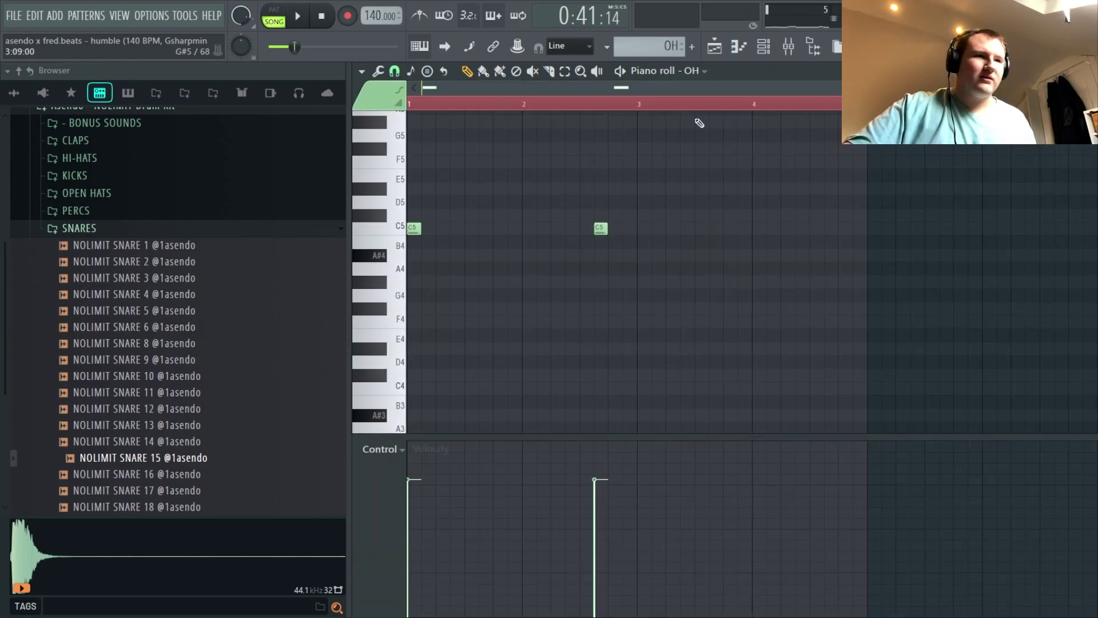
left_click(695, 72)
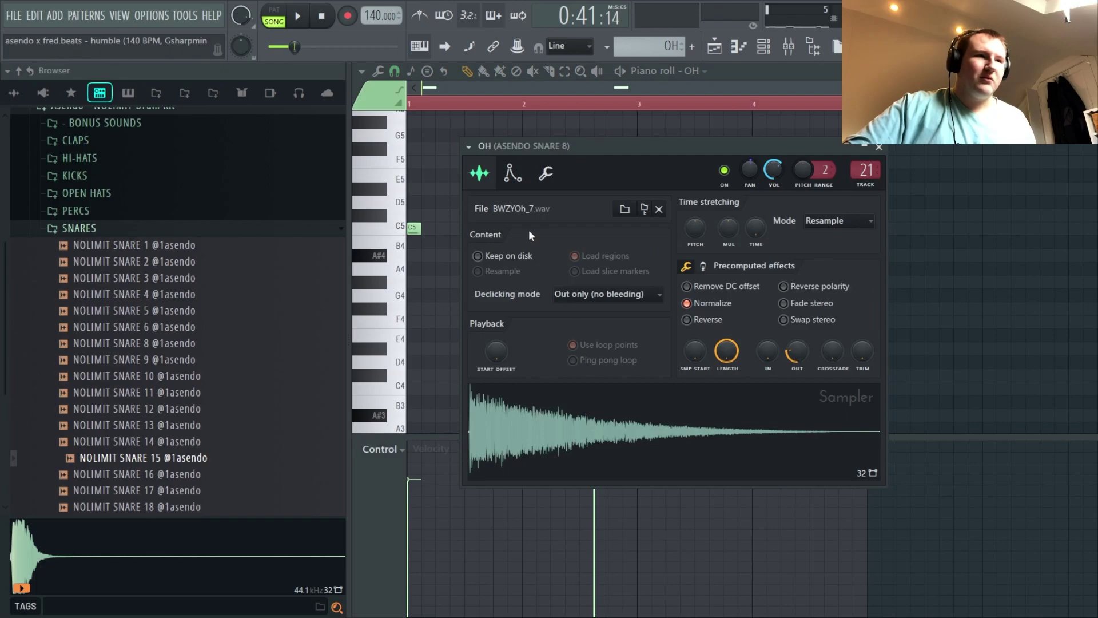
key("Escape")
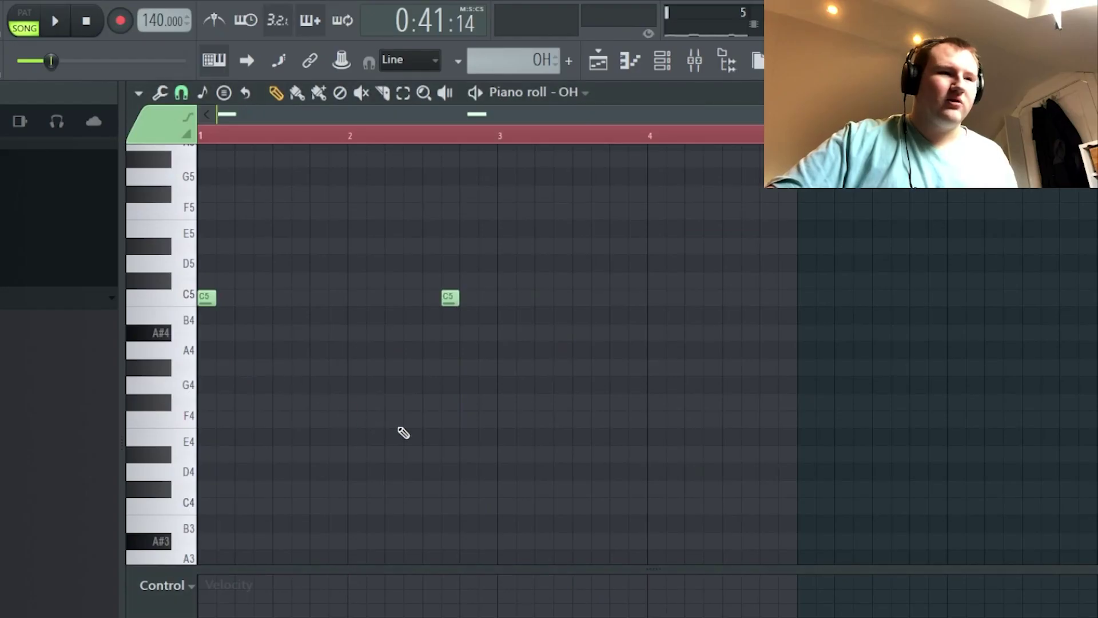
- Play the arrangement from bar 25 with the open hats and review their clips in the playlist
key("space")
key("F5")
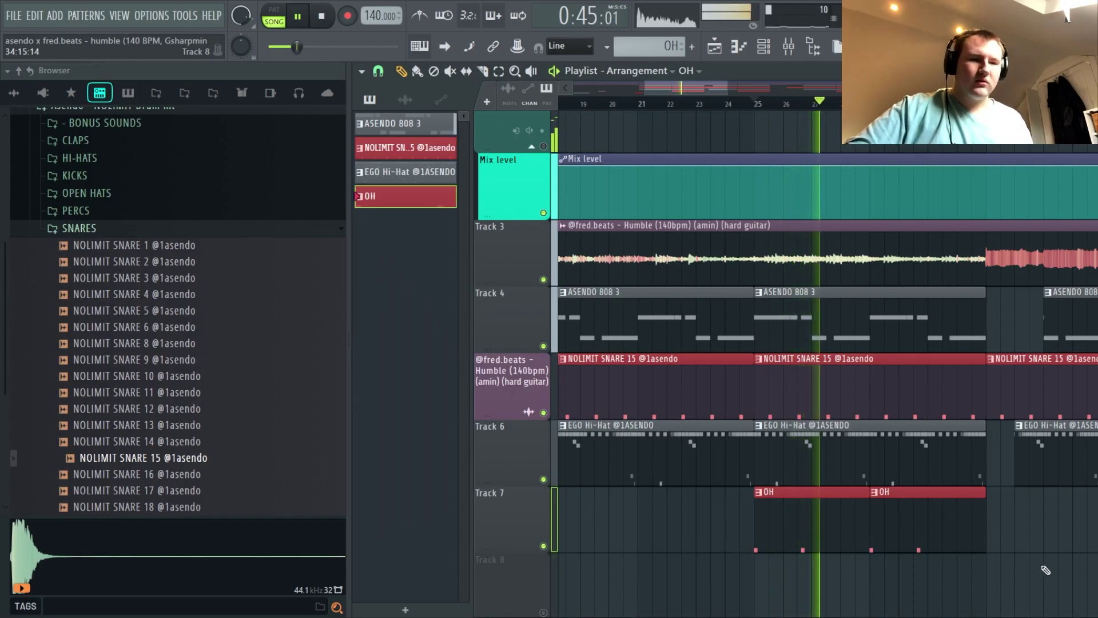
scroll(1042, 571, "down", 5)
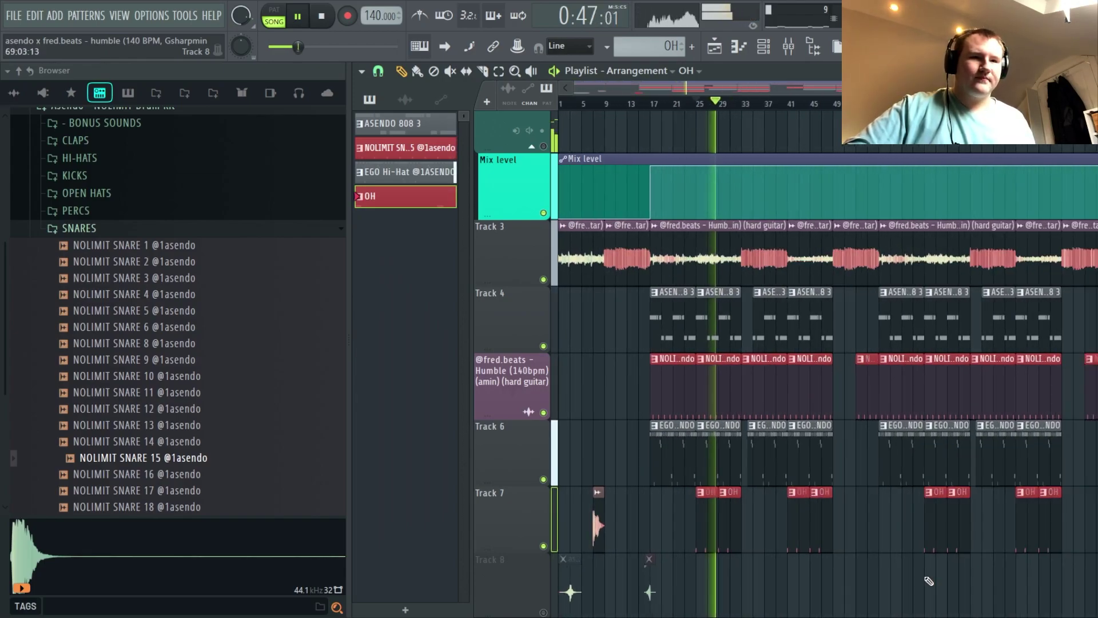
scroll(589, 526, "up", 5)
scroll(856, 501, "down", 2)
scroll(864, 476, "right", 5)
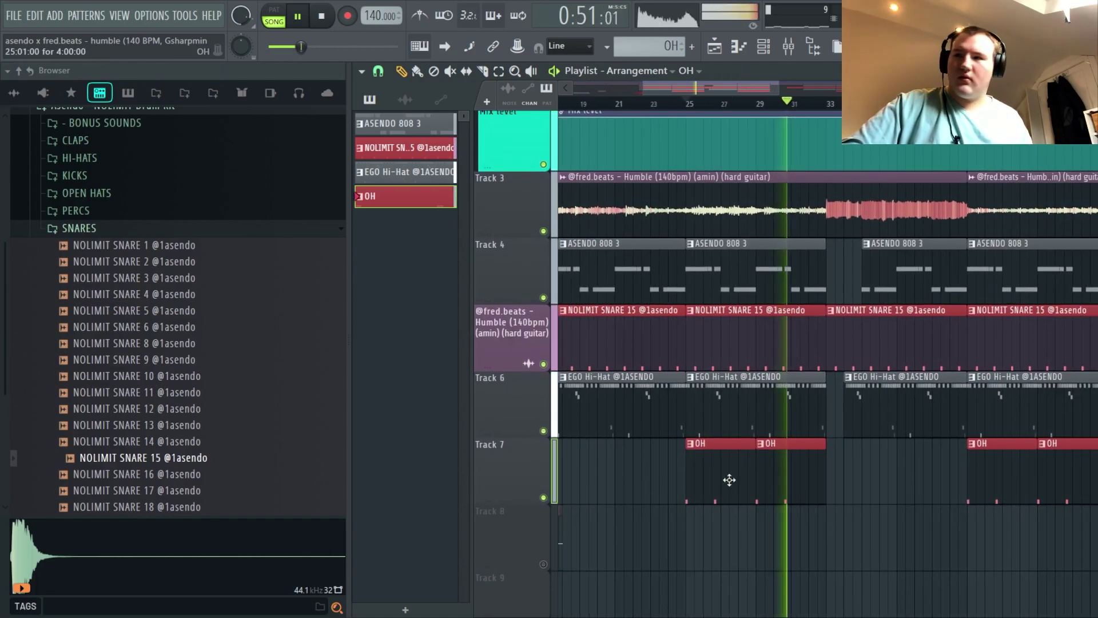
key("space")
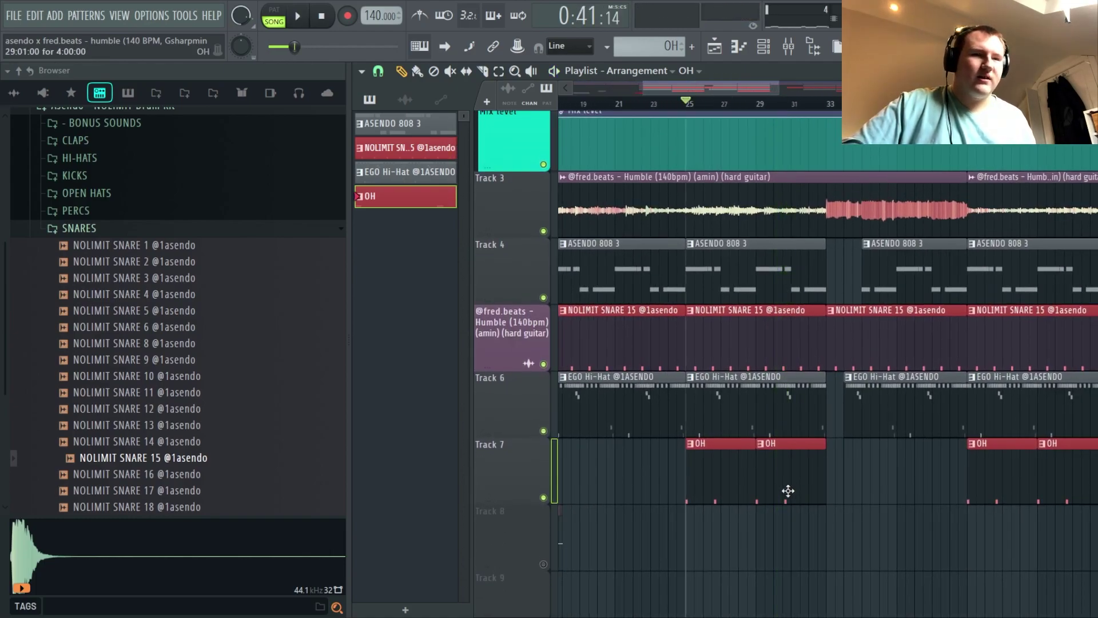
- Play the section from bar 33 and review how the 808, snare and hi-hat clips are arranged there
scroll(865, 461, "up", 4)
scroll(892, 467, "up", 2)
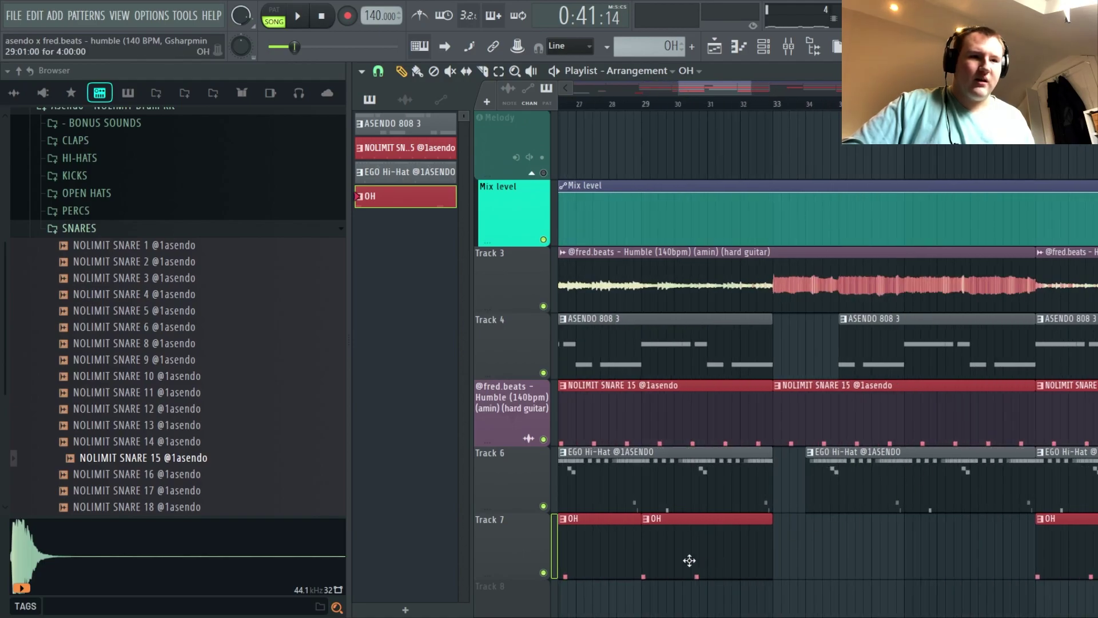
left_click_drag(691, 545, 621, 392)
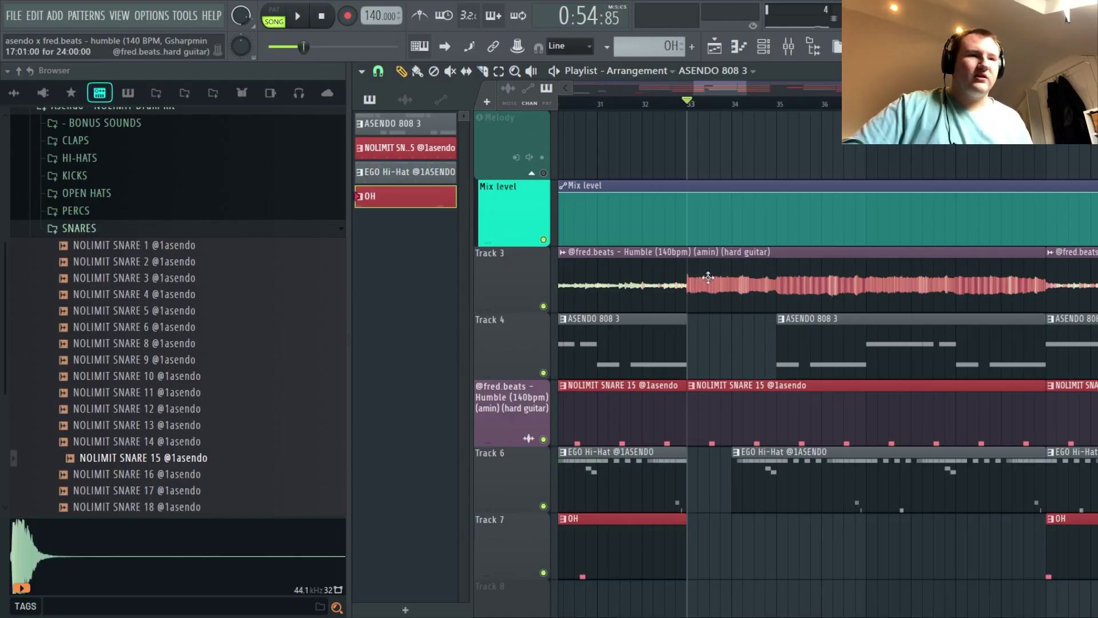
key("space")
scroll(732, 366, "down", 2)
scroll(732, 367, "up", 2)
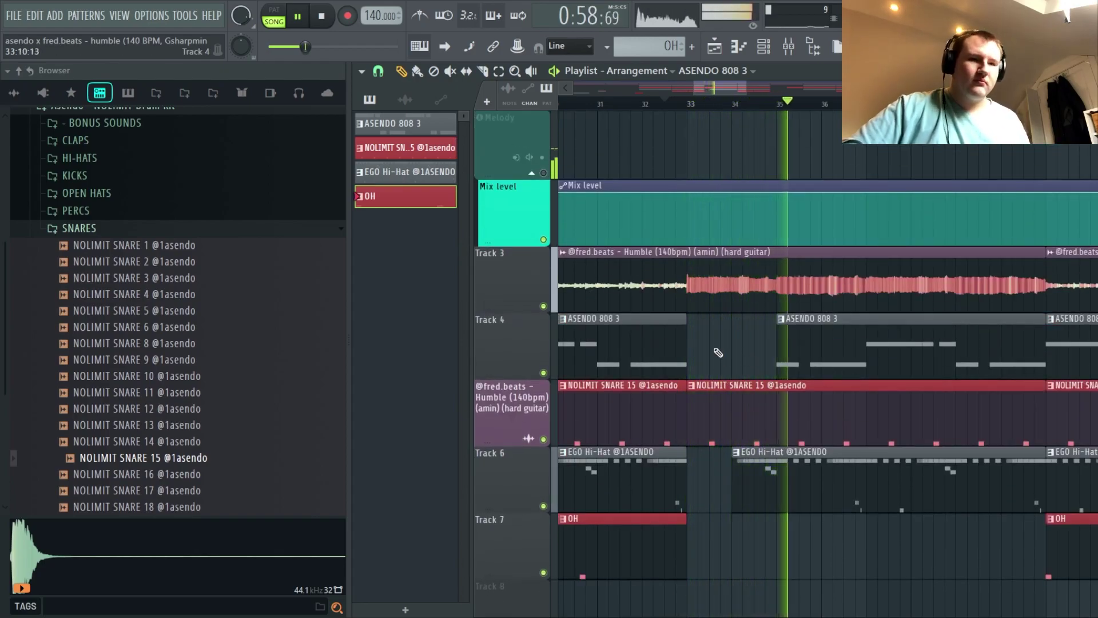
key("space")
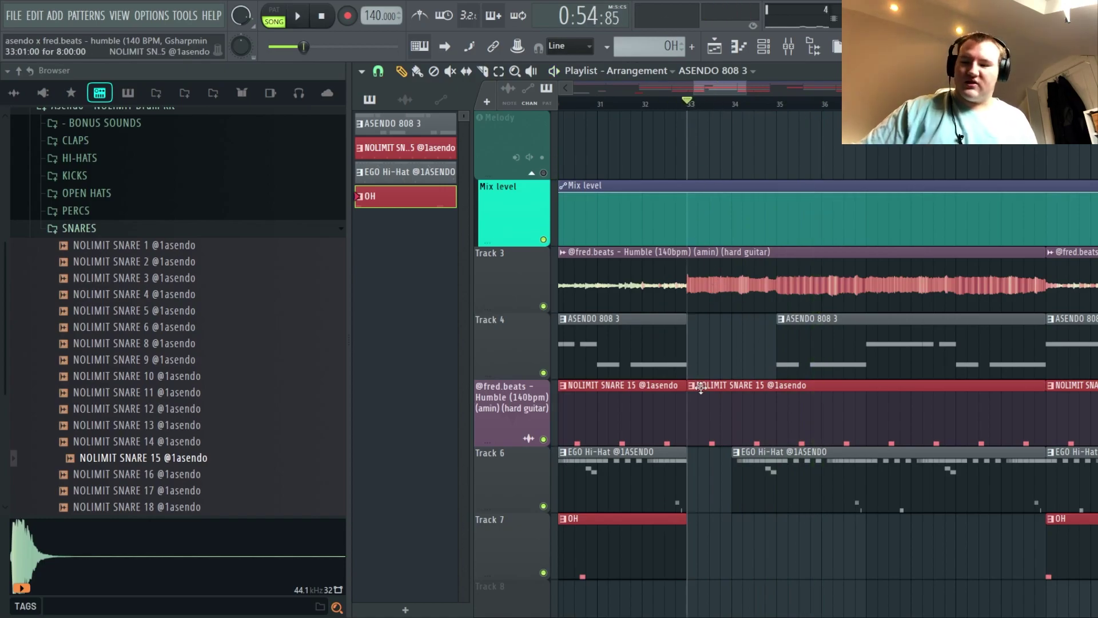
scroll(927, 360, "down", 2)
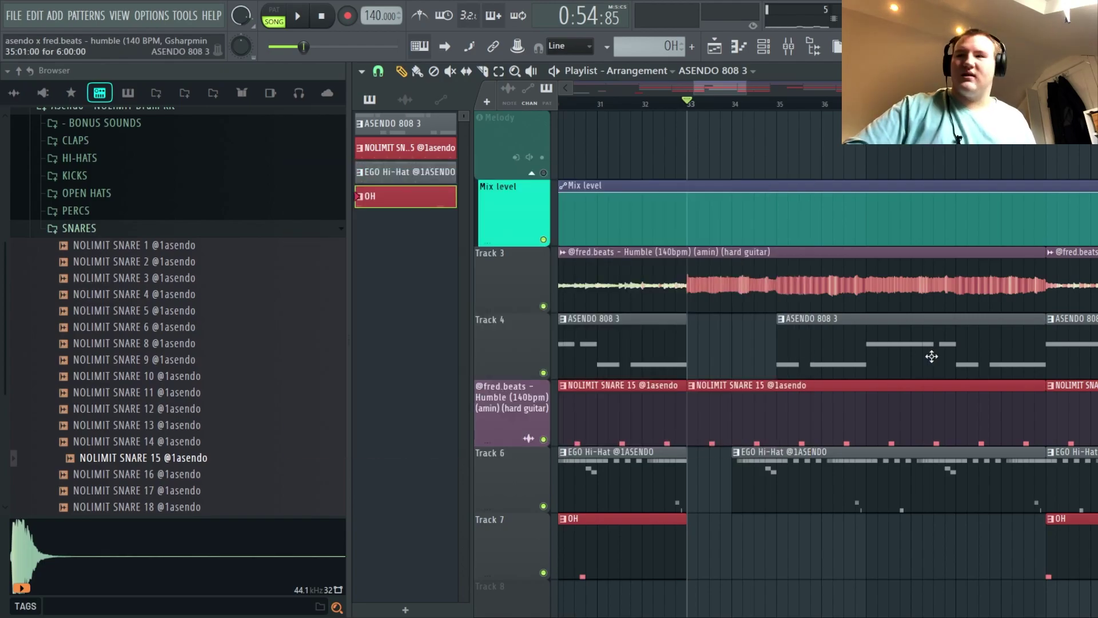
key("space")
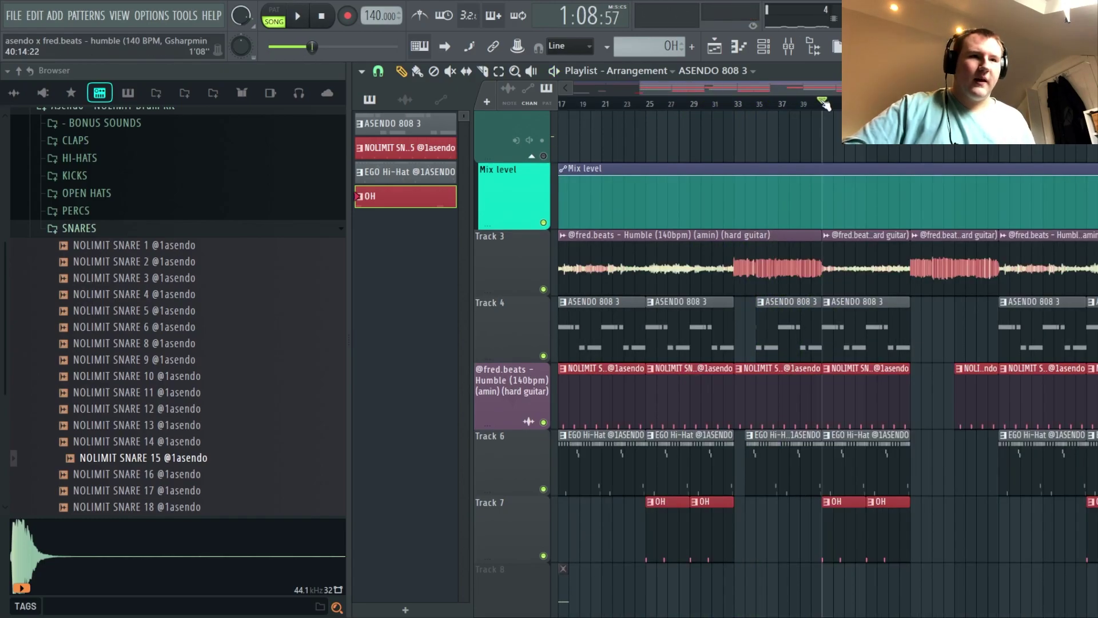
- Listen to the full drum arrangement from bar 41
left_click_drag(708, 301, 669, 555)
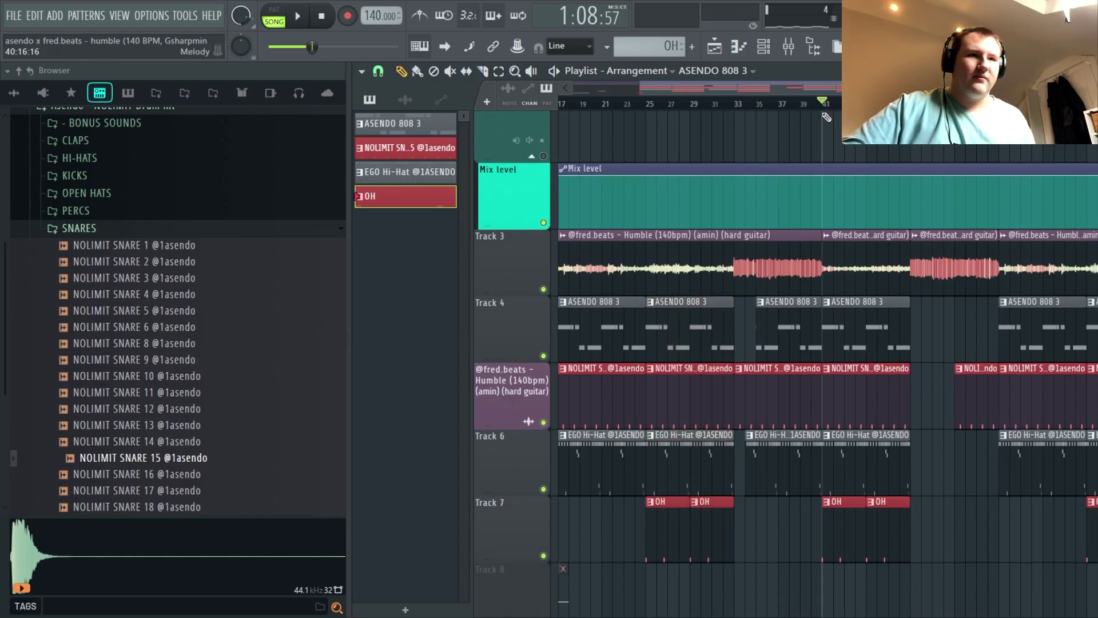
key("space")
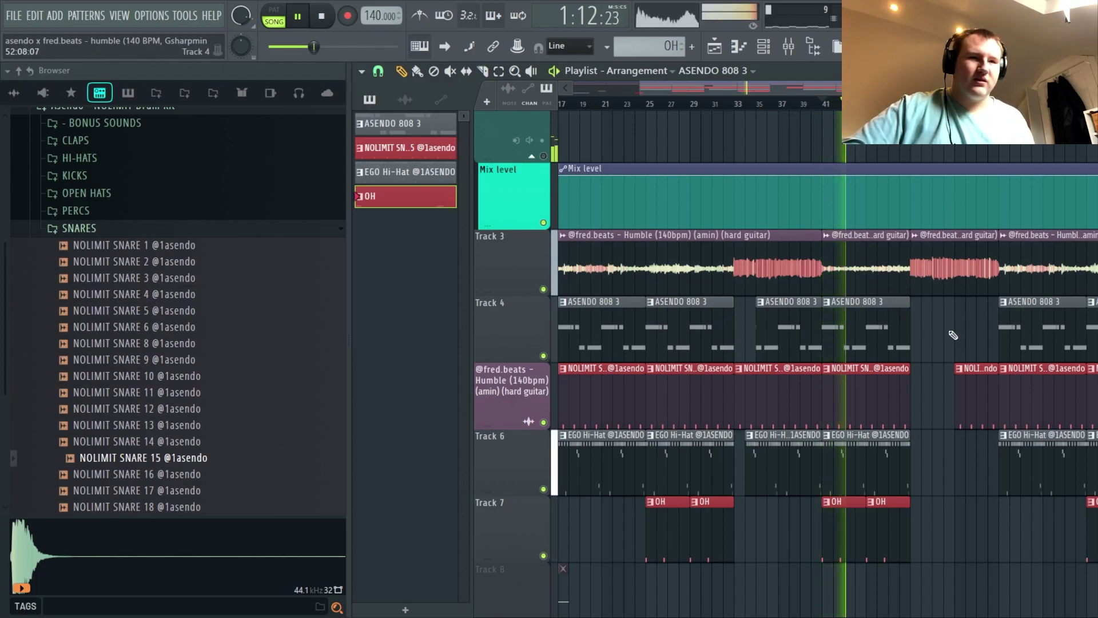
key("space")
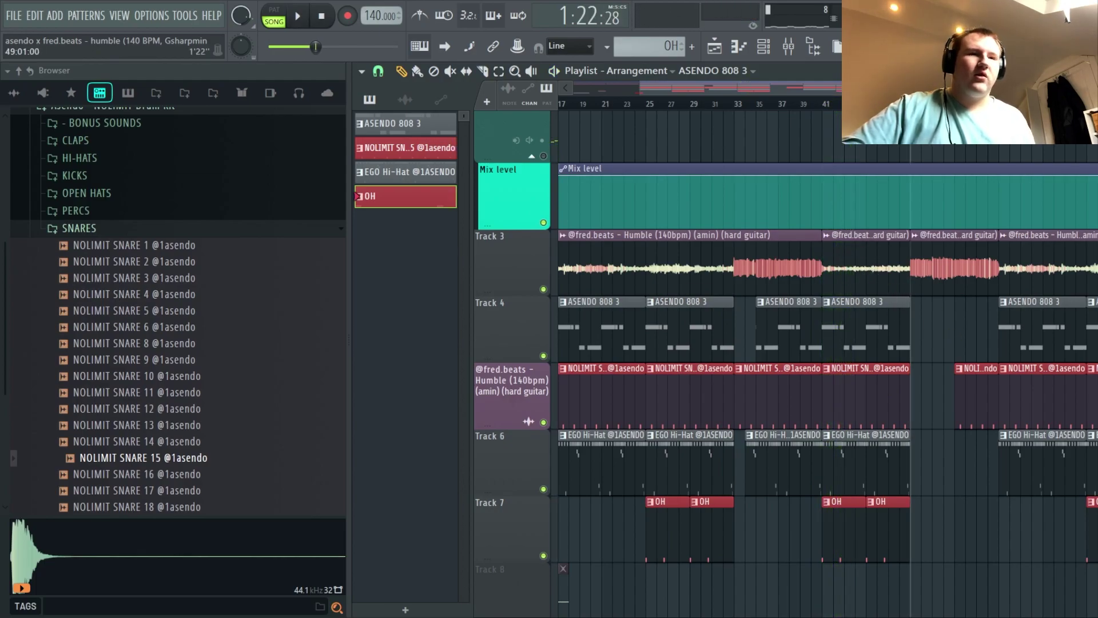
- Listen to the melody-only break from bar 49 and the snare's re-entry at bar 53
scroll(935, 302, "down", 3)
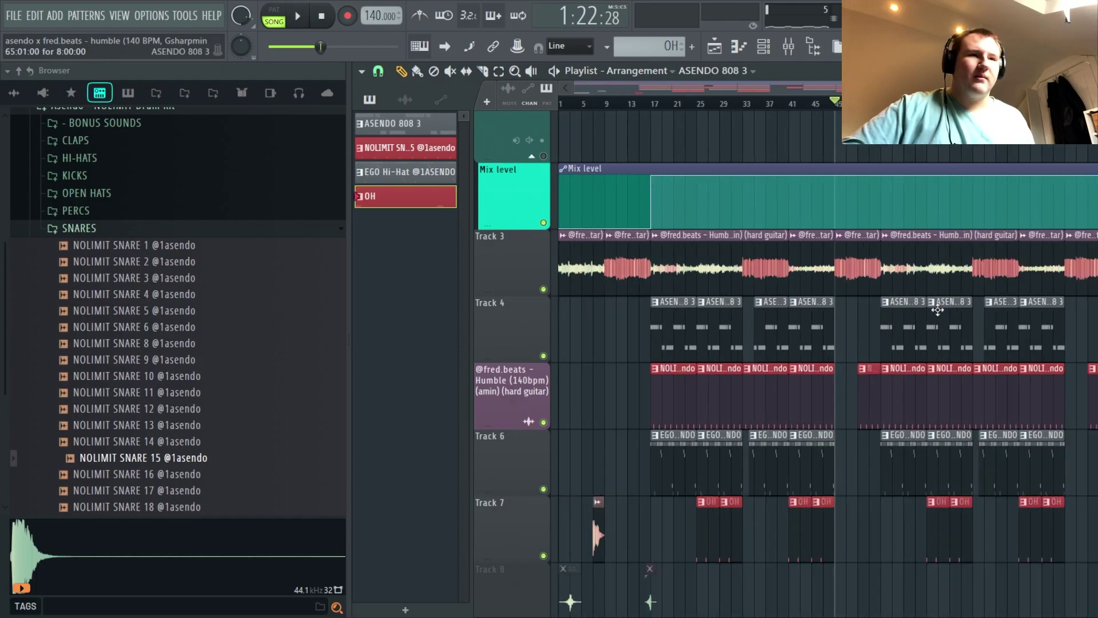
key("space")
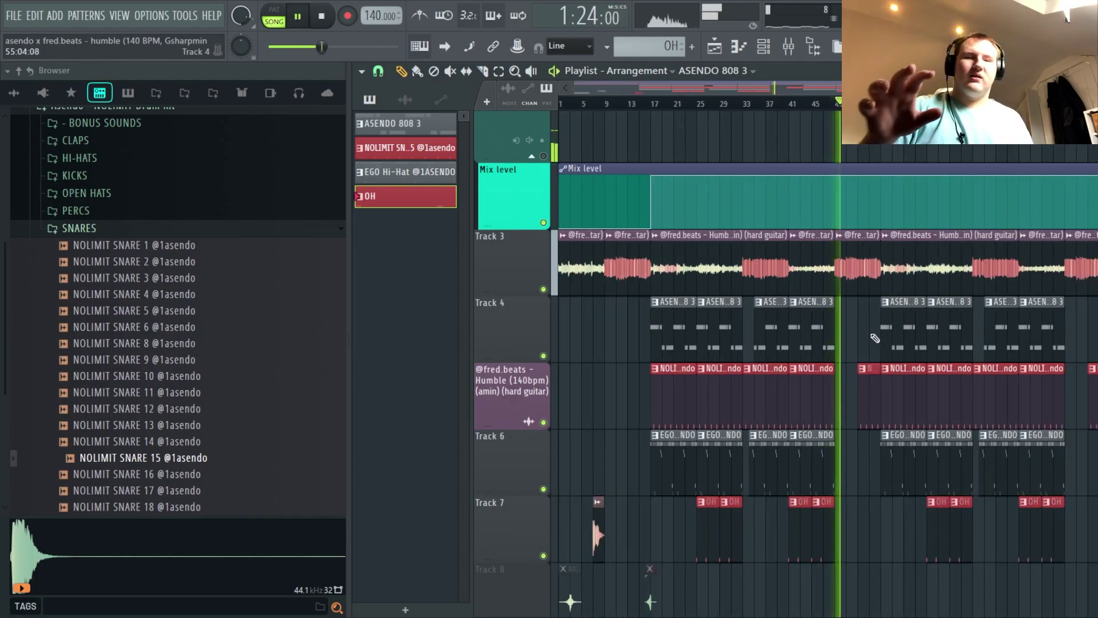
key("space")
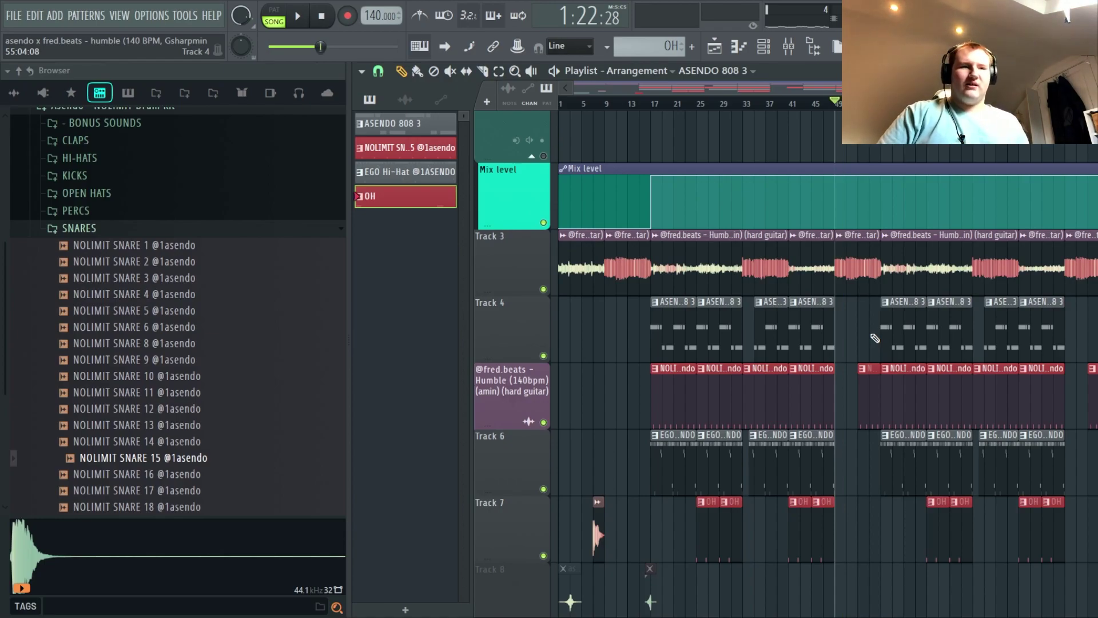
key("space")
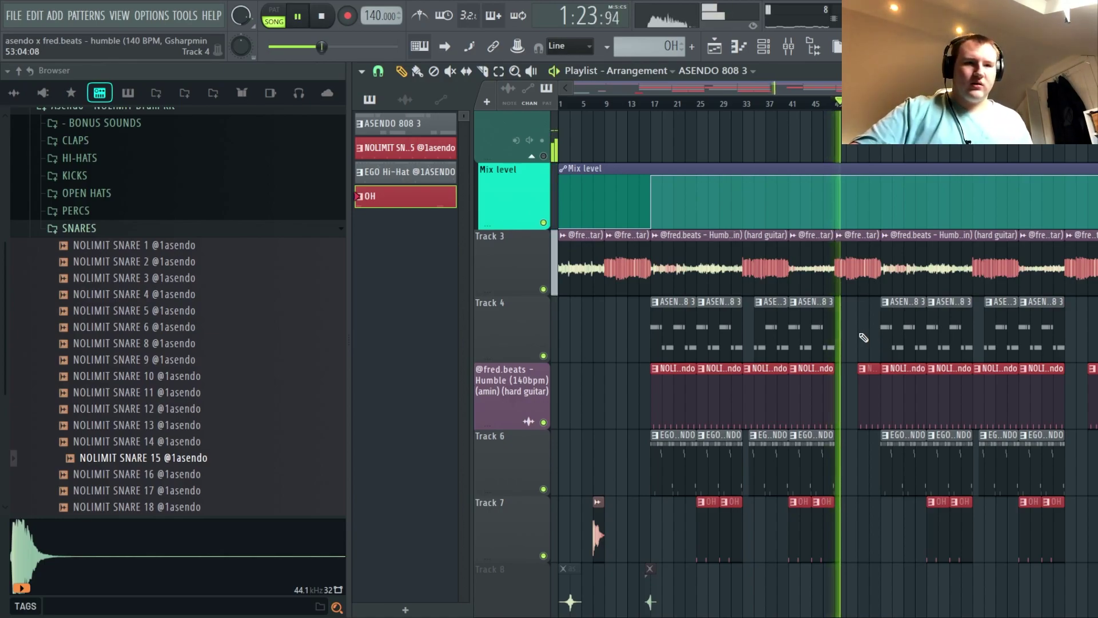
key("space")
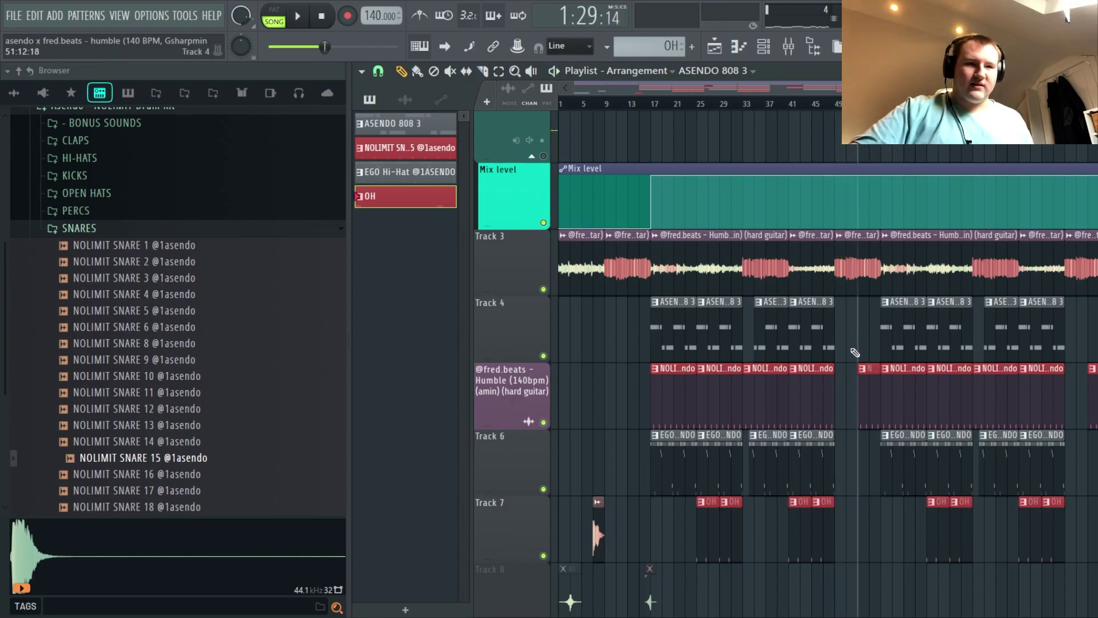
- Review how the drum sections repeat across the second half of the arrangement up to its ending
key("space")
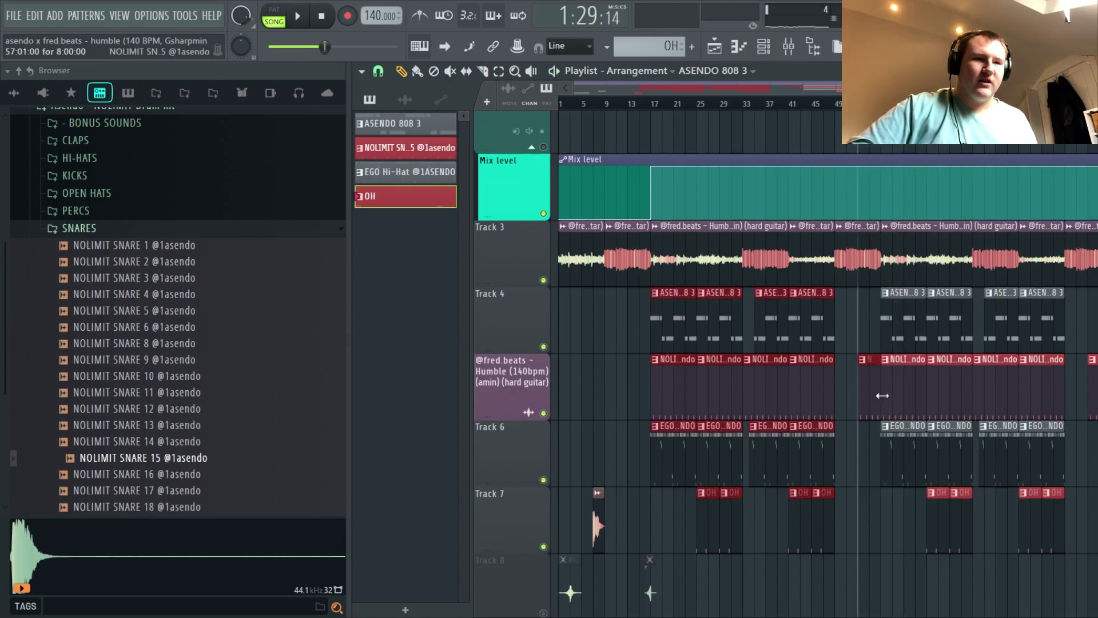
left_click_drag(961, 385, 941, 420)
scroll(939, 429, "right", 6)
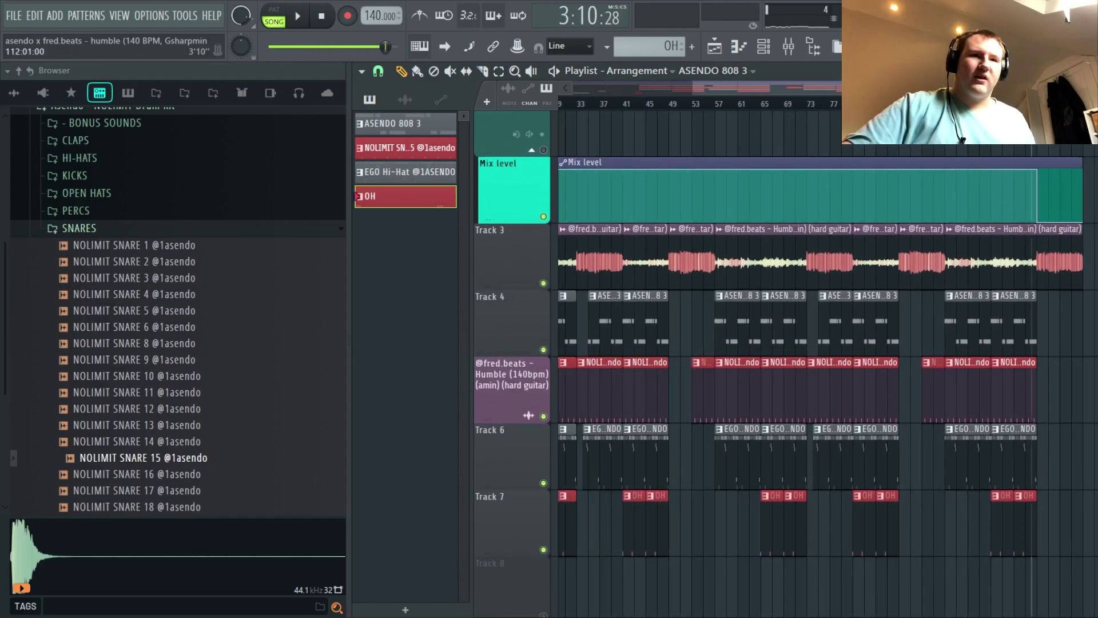
key("space")
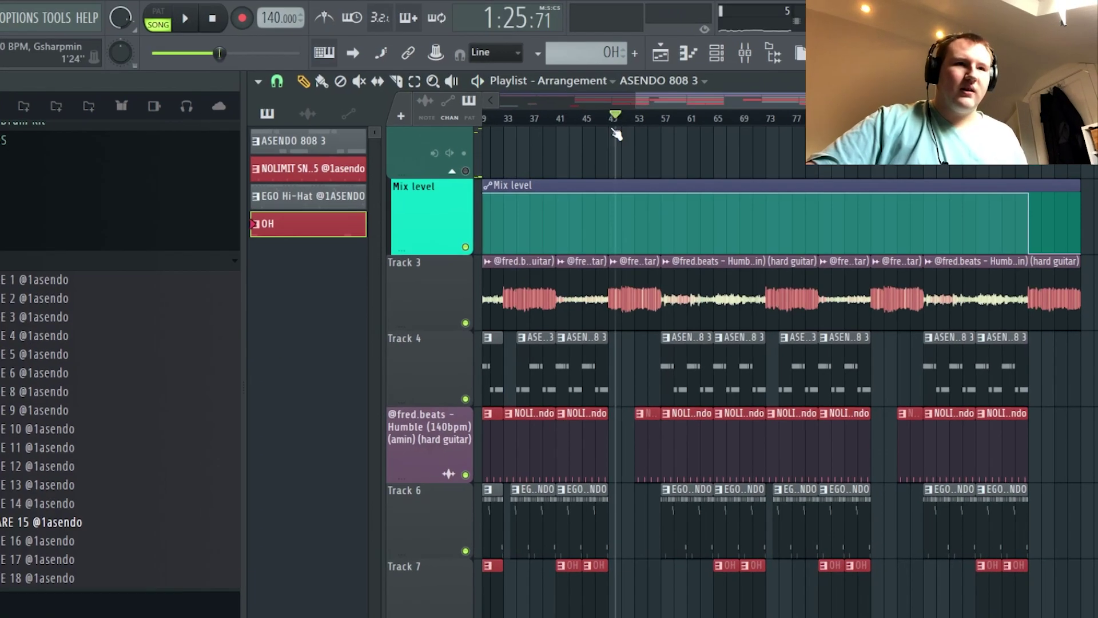
key("space")
- Try out copies of the 808, snare and hi-hat clips at bar 1 over the intro melody
scroll(553, 293, "up", 5)
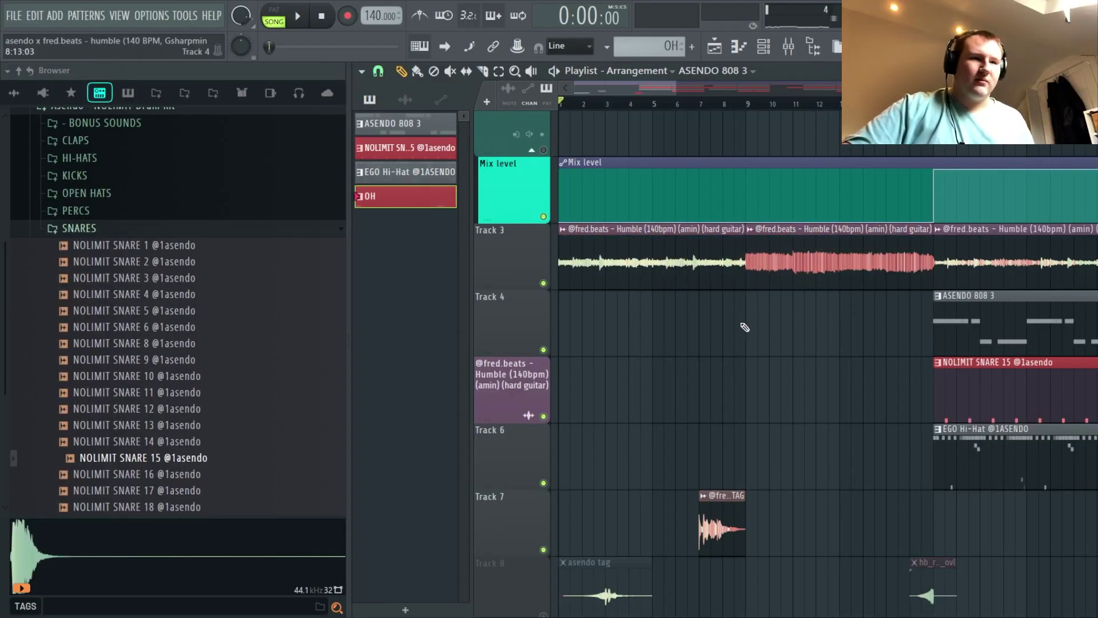
left_click_drag(1015, 440, 640, 439)
key("space")
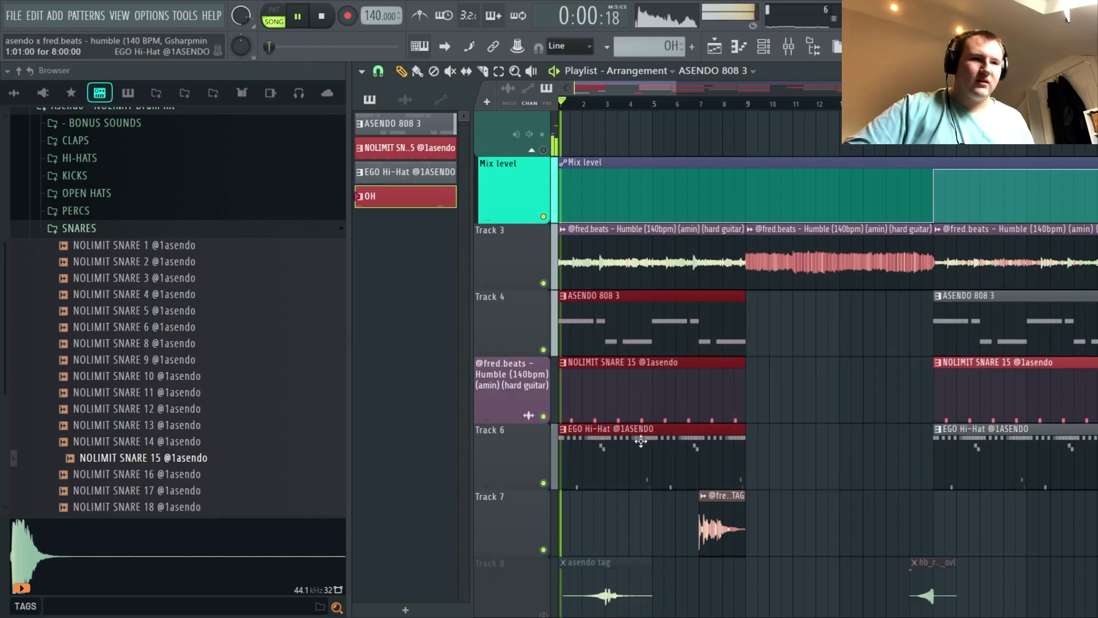
key("Delete")
key("space")
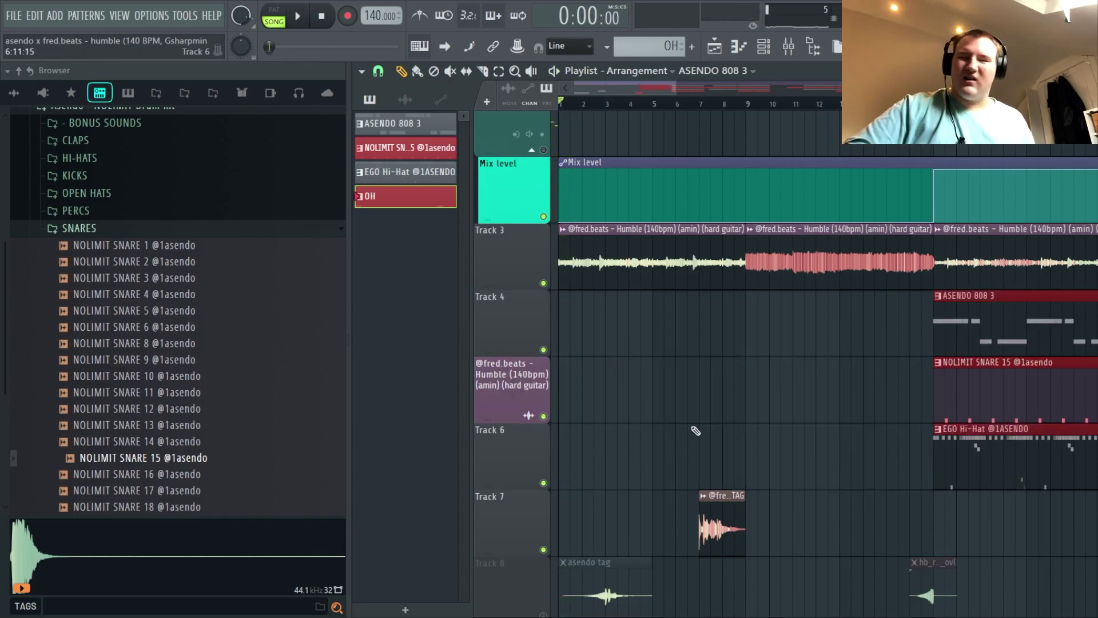
left_click(790, 428)
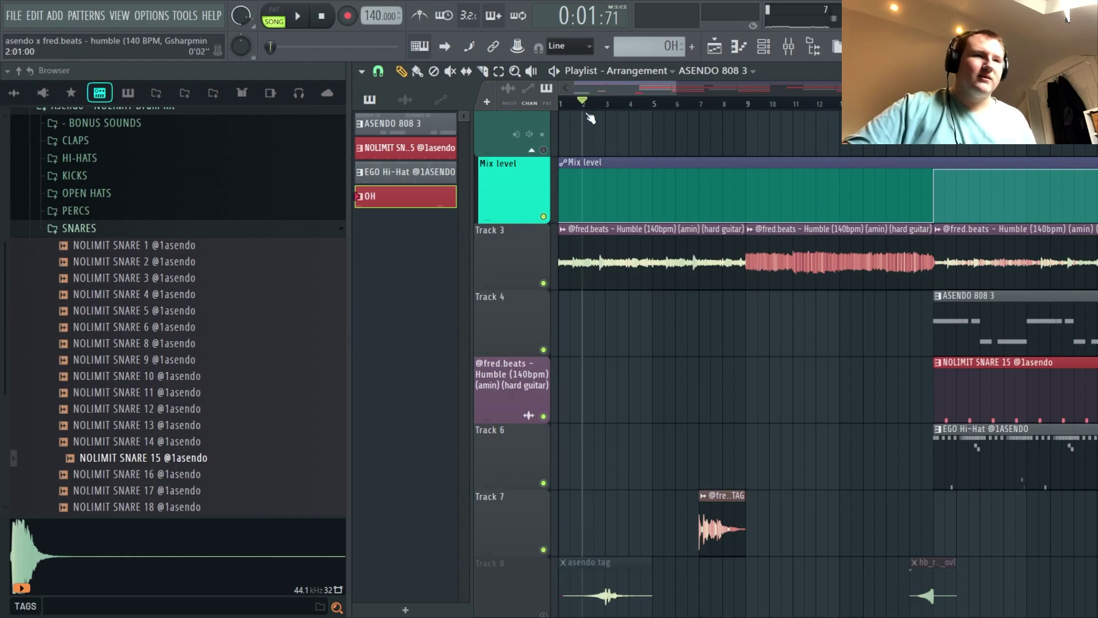
- Unmute Track 8 and listen to the producer tags in the intro
scroll(553, 343, "down", 2)
left_click(545, 483)
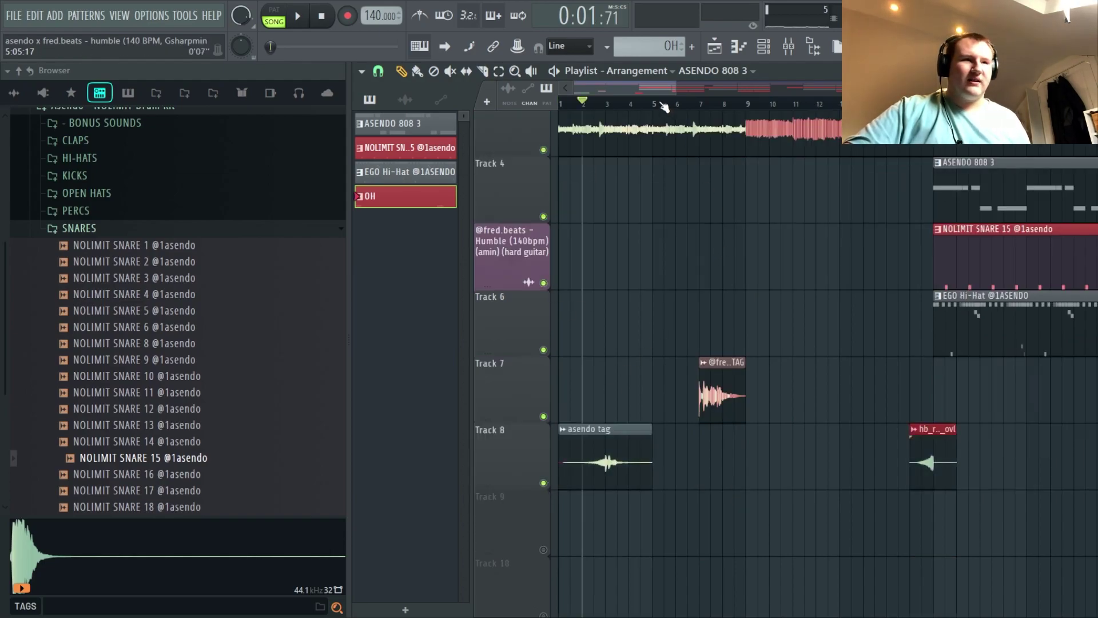
key("space")
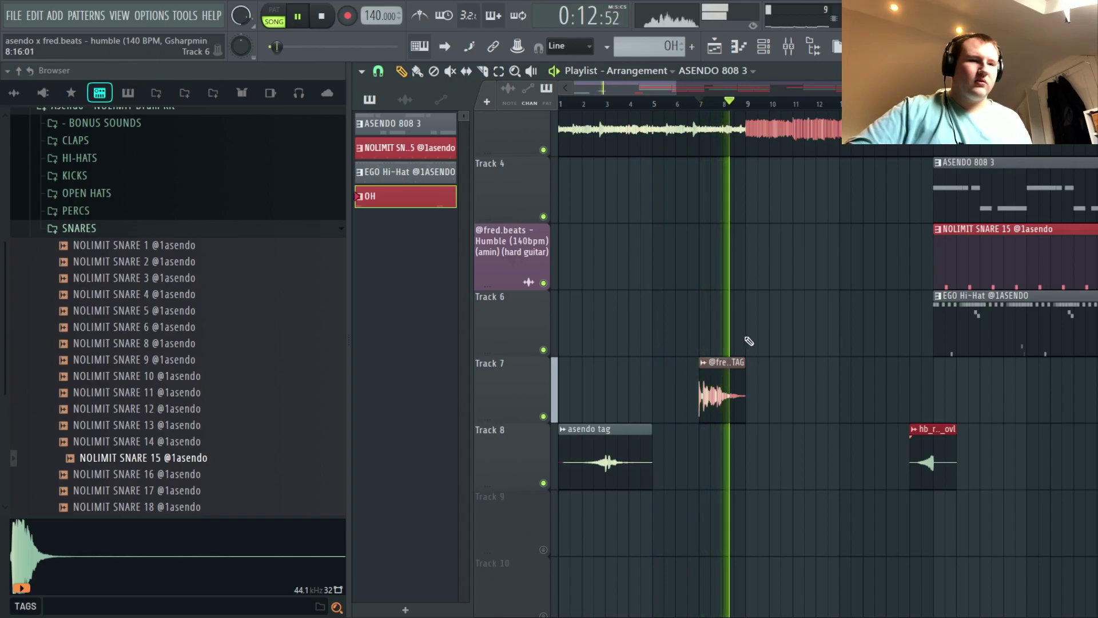
key("space")
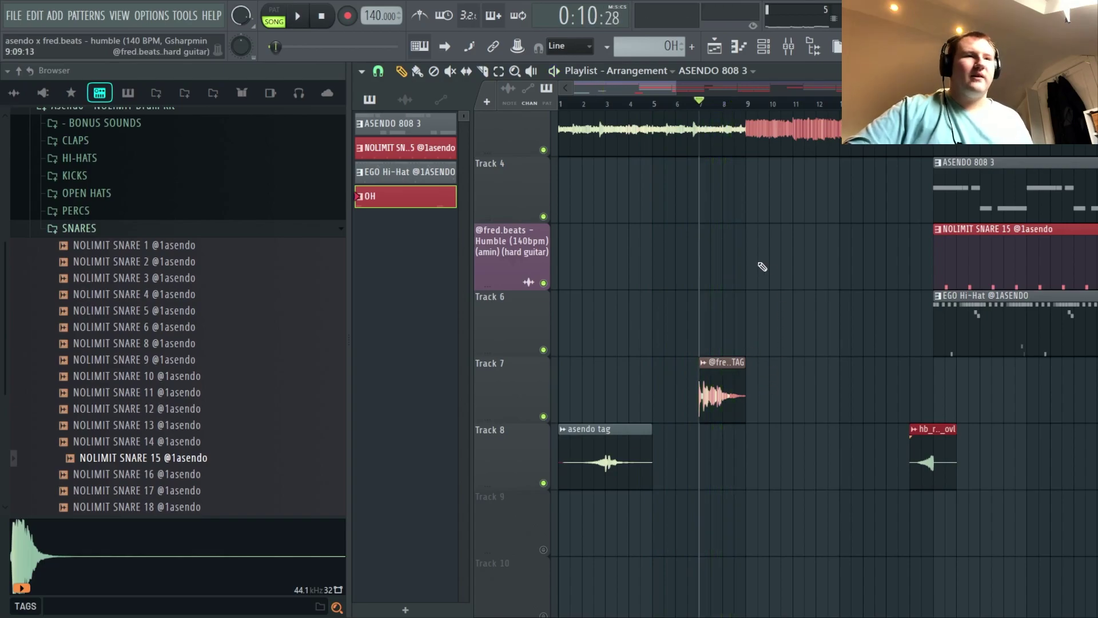
- Move the playhead to bar 9 and review the intro's guitar clips and Mix level automation
left_click(748, 107)
scroll(805, 248, "up", 2)
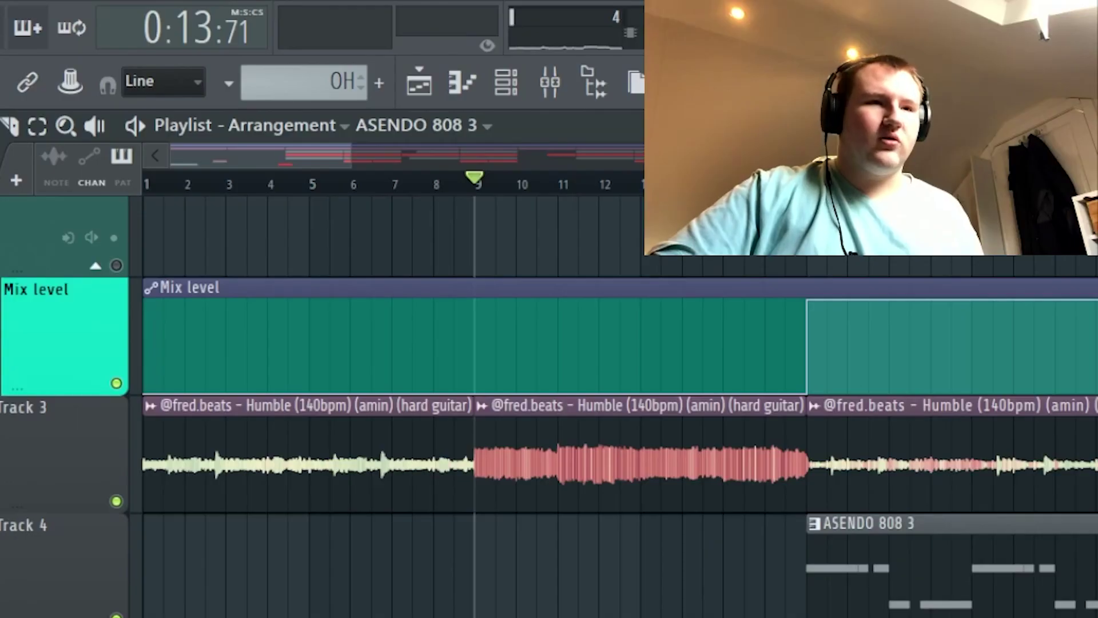
scroll(885, 469, "down", 4)
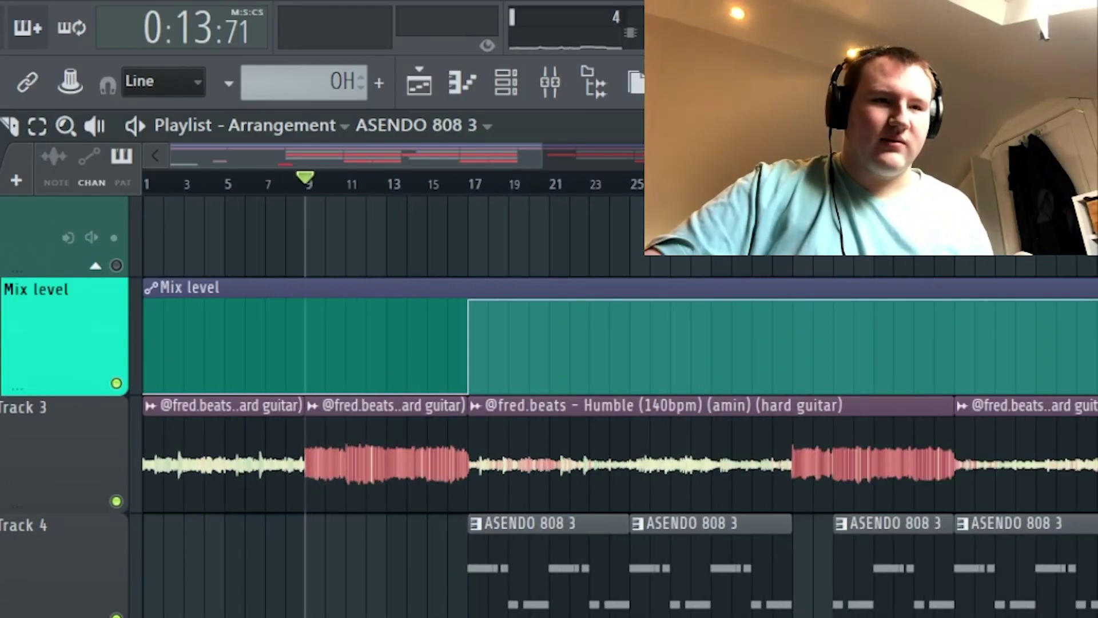
scroll(701, 409, "down", 2)
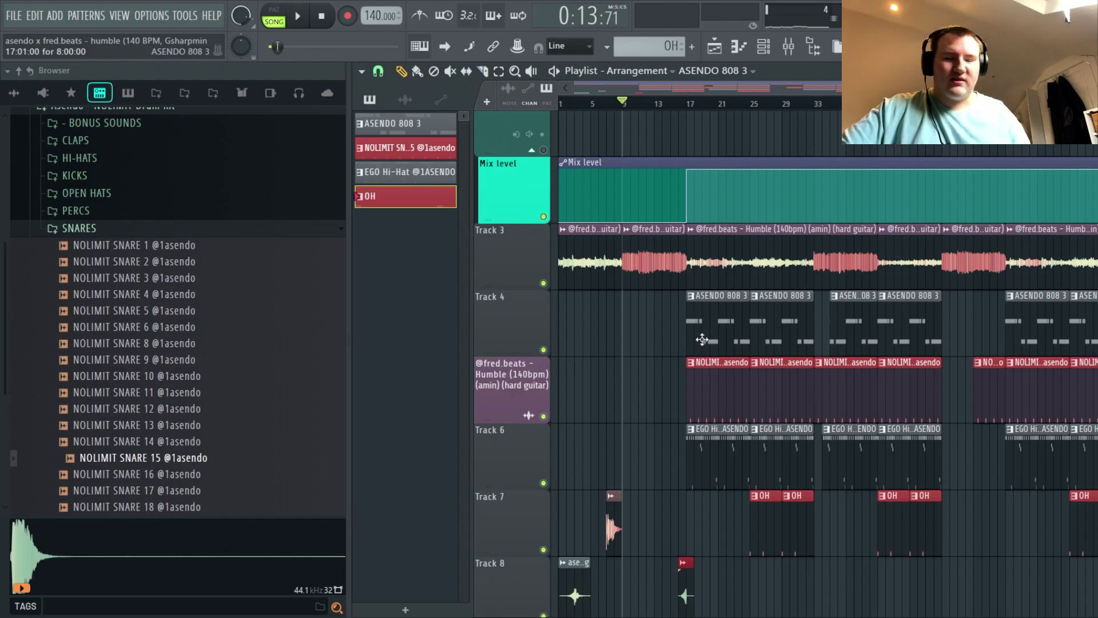
- Examine the NOLIMIT SNARE 15 notes in the piano roll, then return to the playlist at bar 13
double_click(707, 401)
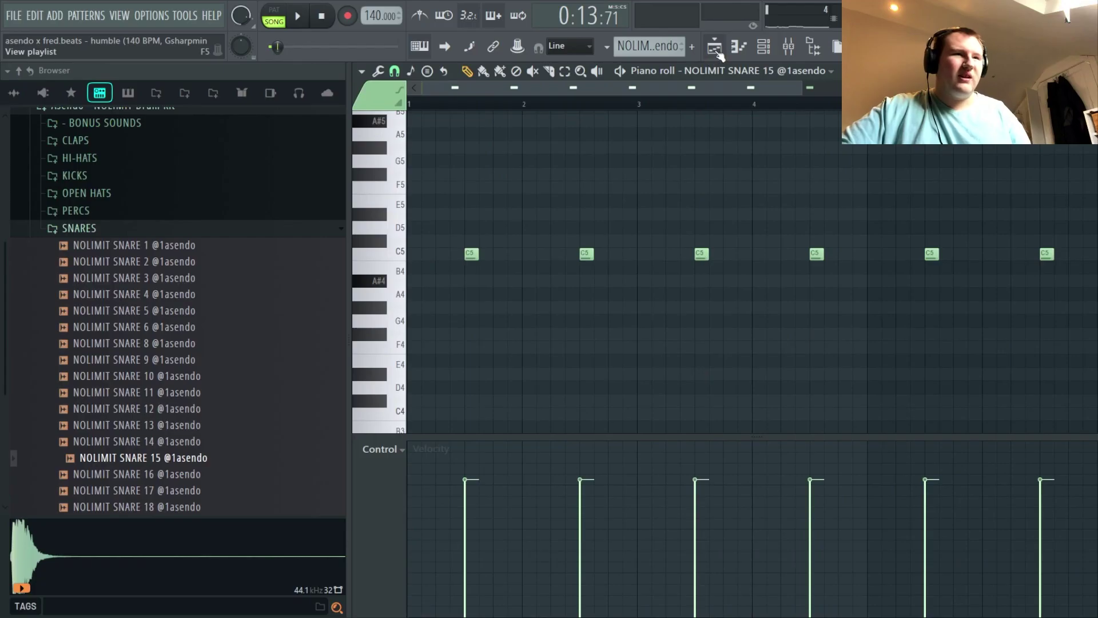
key("F7")
left_click(662, 106)
left_click(663, 109)
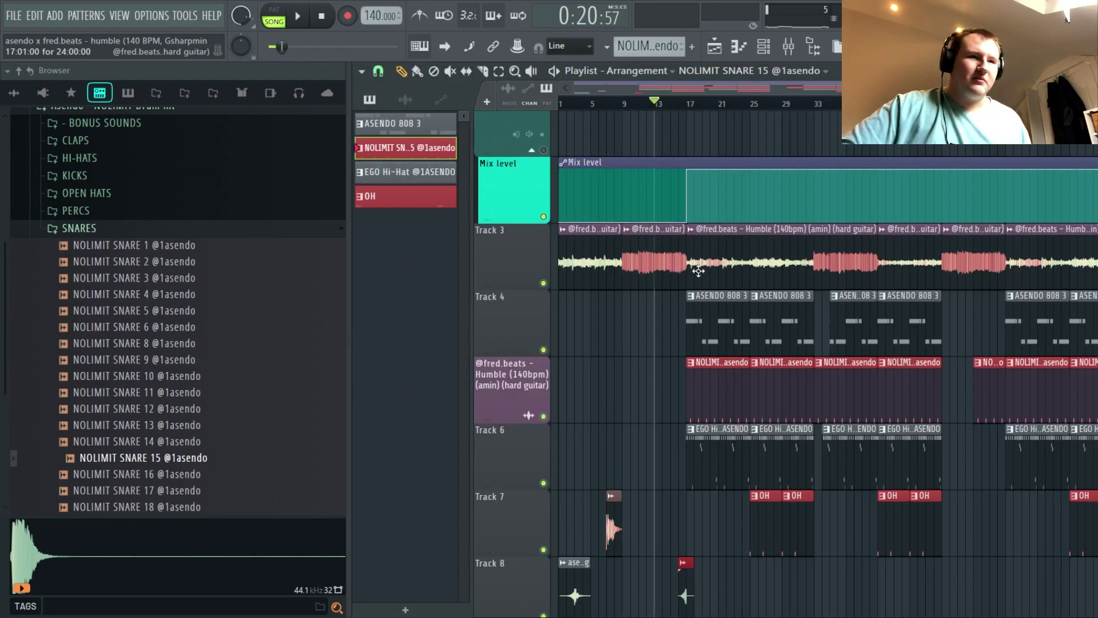
- Review the full arrangement in the playlist and move the playhead to bar 17
scroll(826, 359, "down", 3)
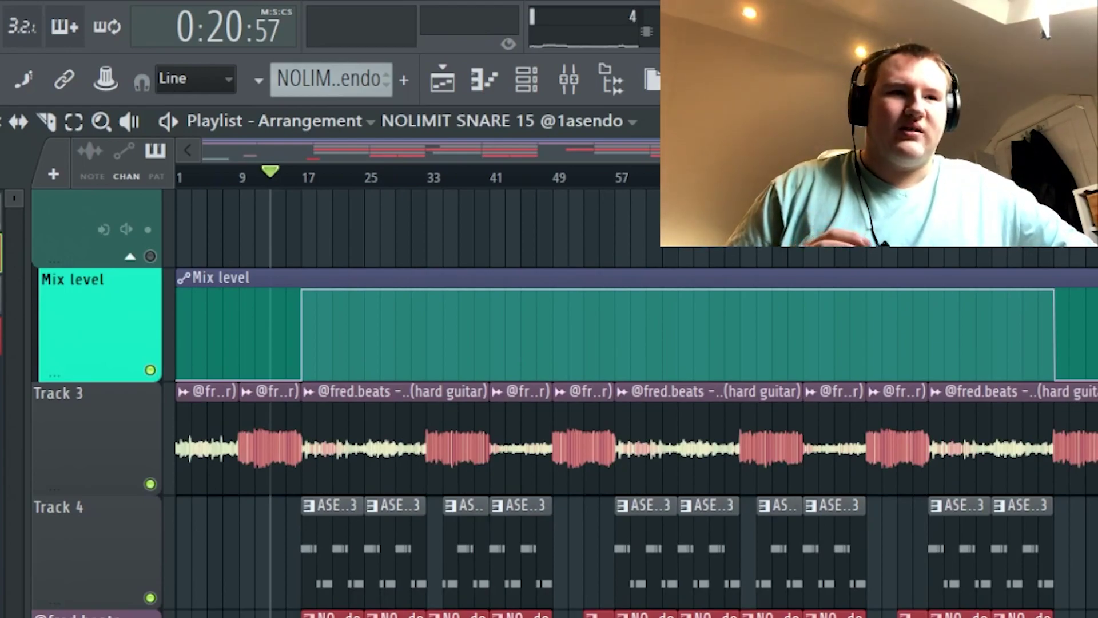
left_click_drag(237, 492, 1001, 270)
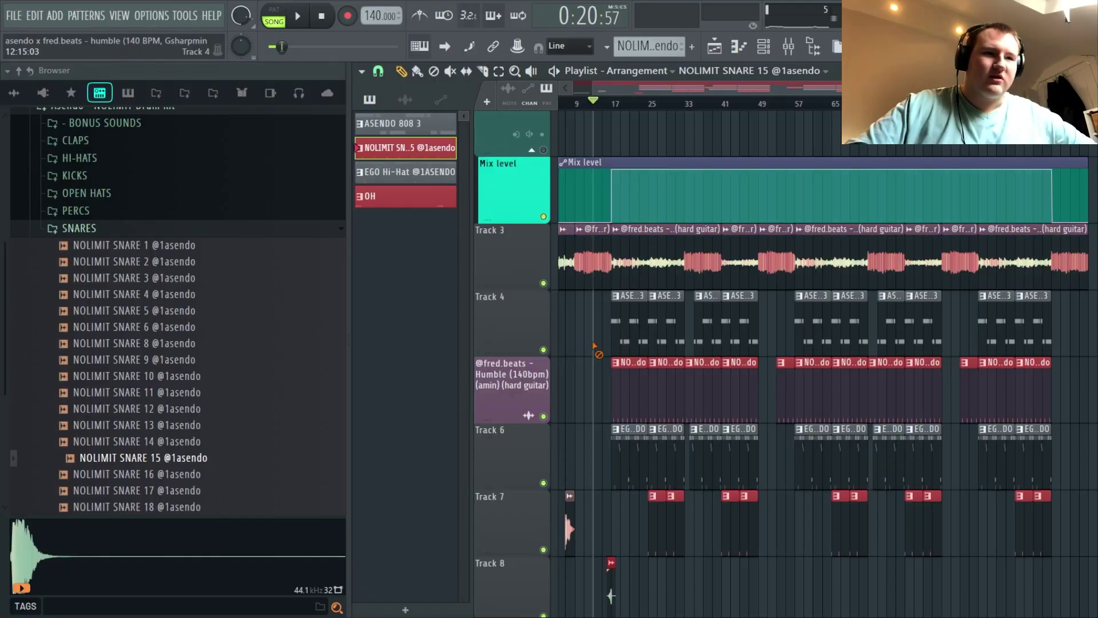
left_click(638, 106)
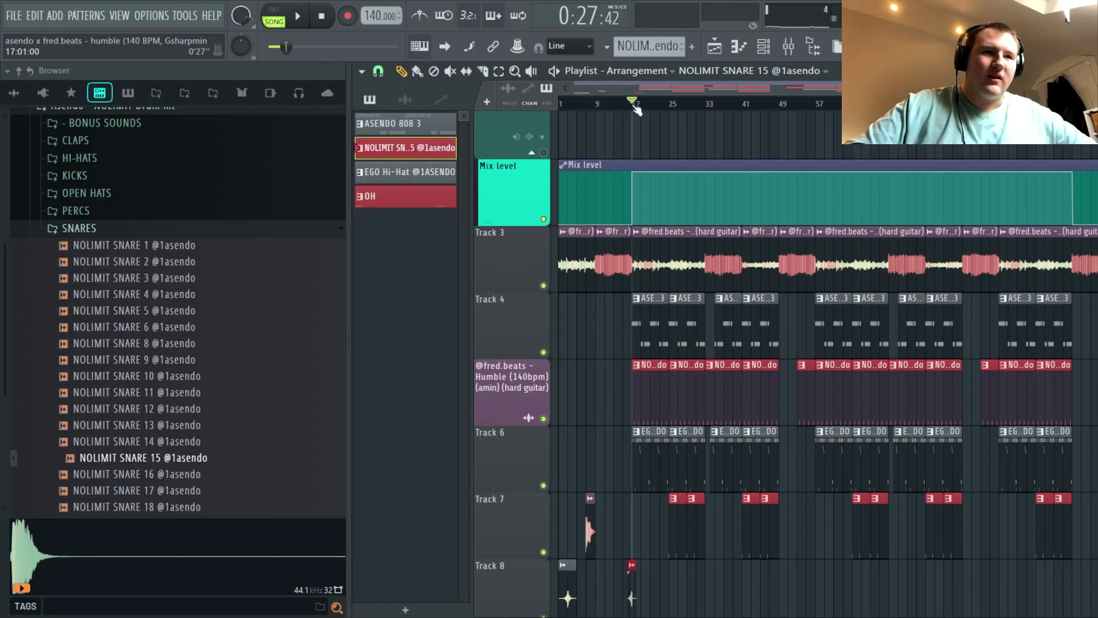
- Solo the ! HARD 808 mixer track and check its level during playback from bar 17
left_click(789, 45)
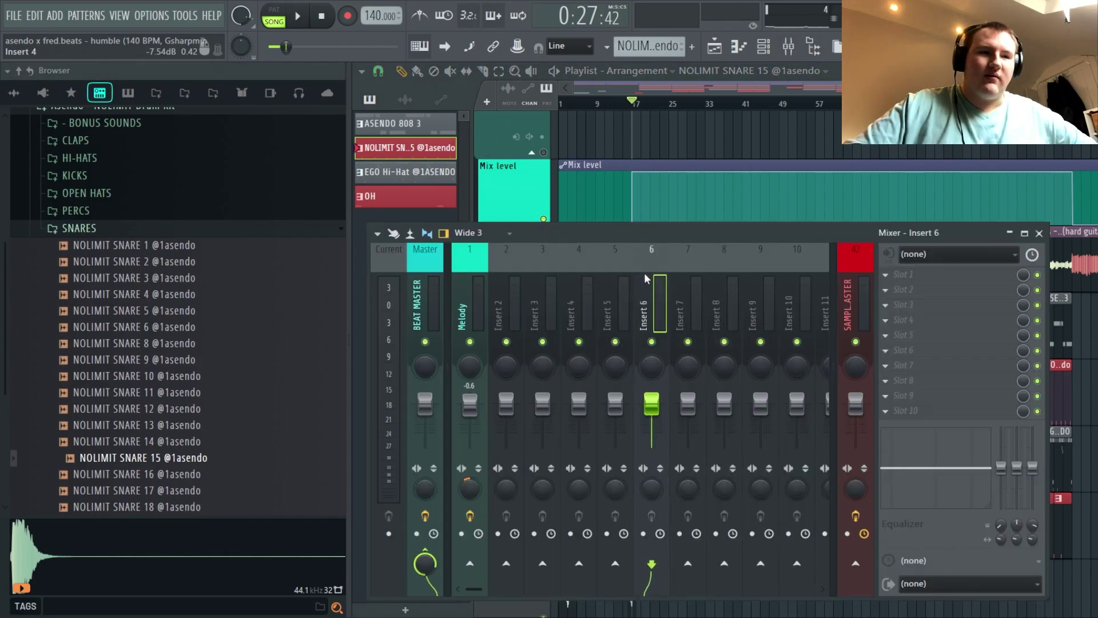
left_click(573, 274)
key("space")
scroll(790, 312, "down", 18)
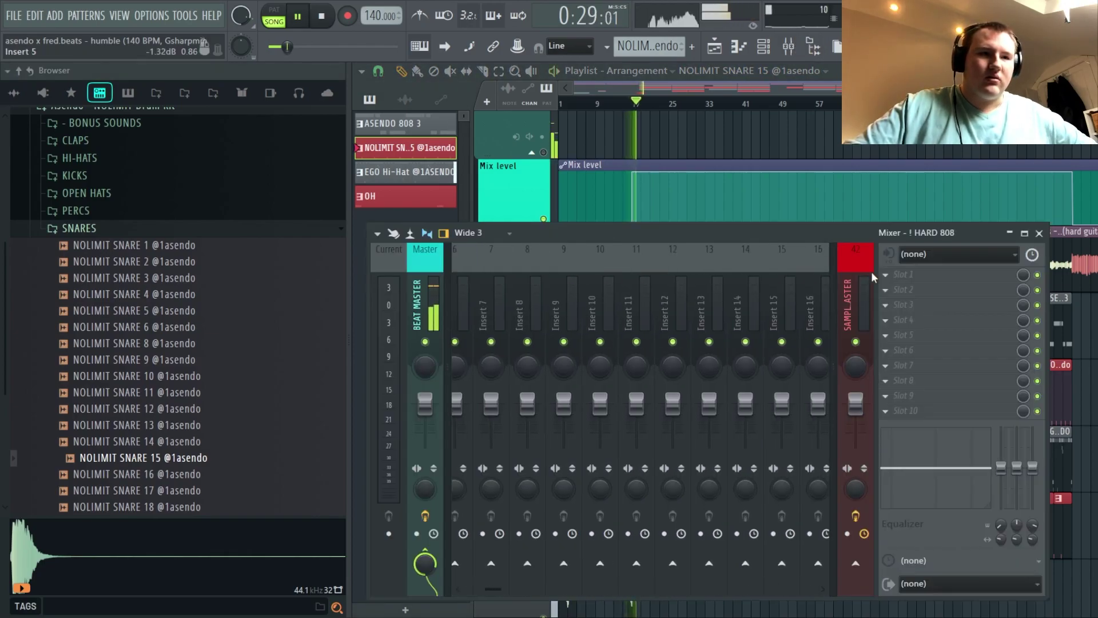
key("space")
left_click(643, 322)
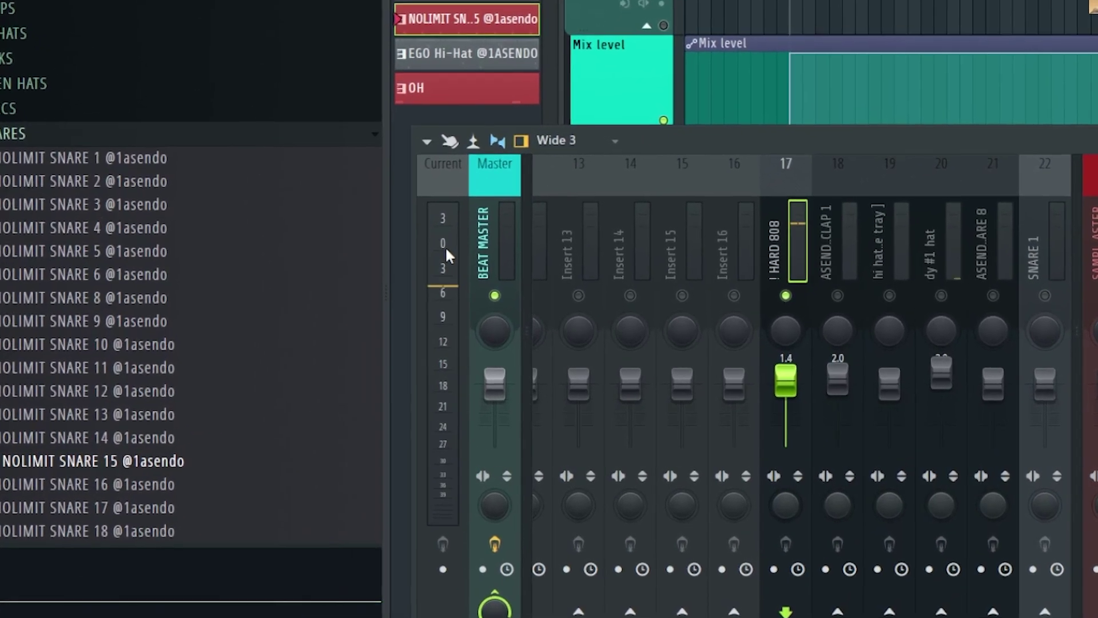
key("space")
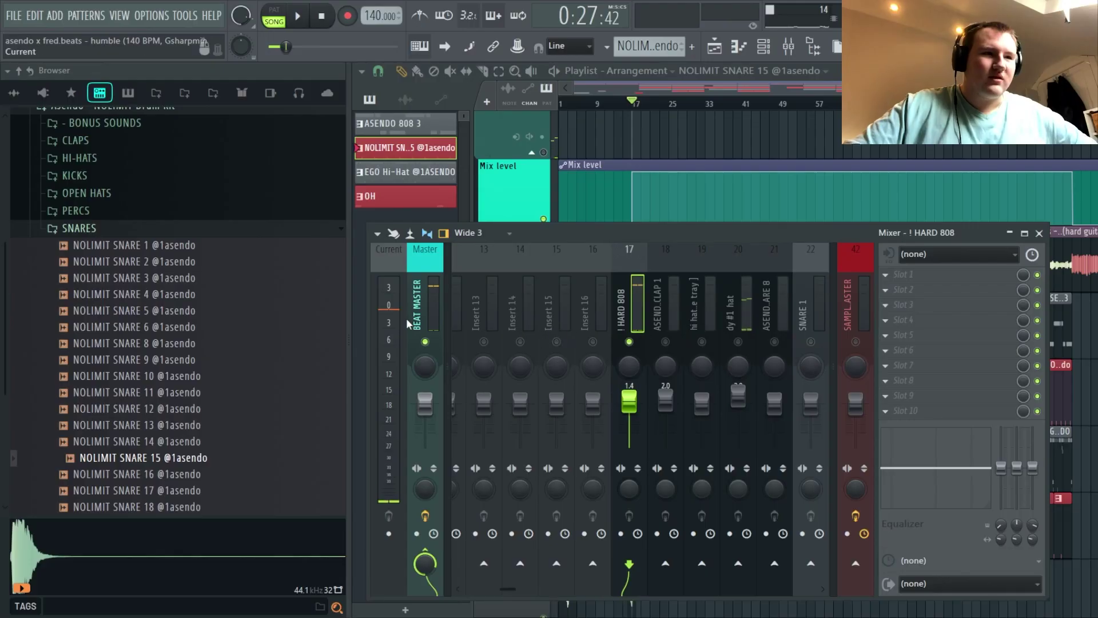
- Inspect the BEAT MASTER effects and check the clap track's level with the 808 playing
left_click(483, 260)
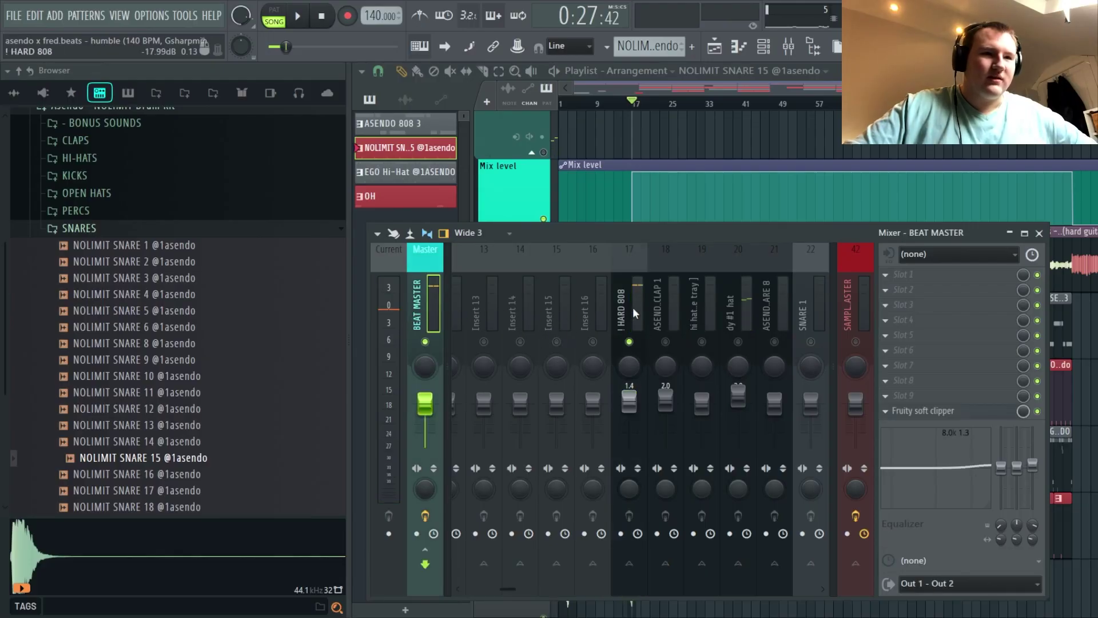
left_click(664, 315)
key("space")
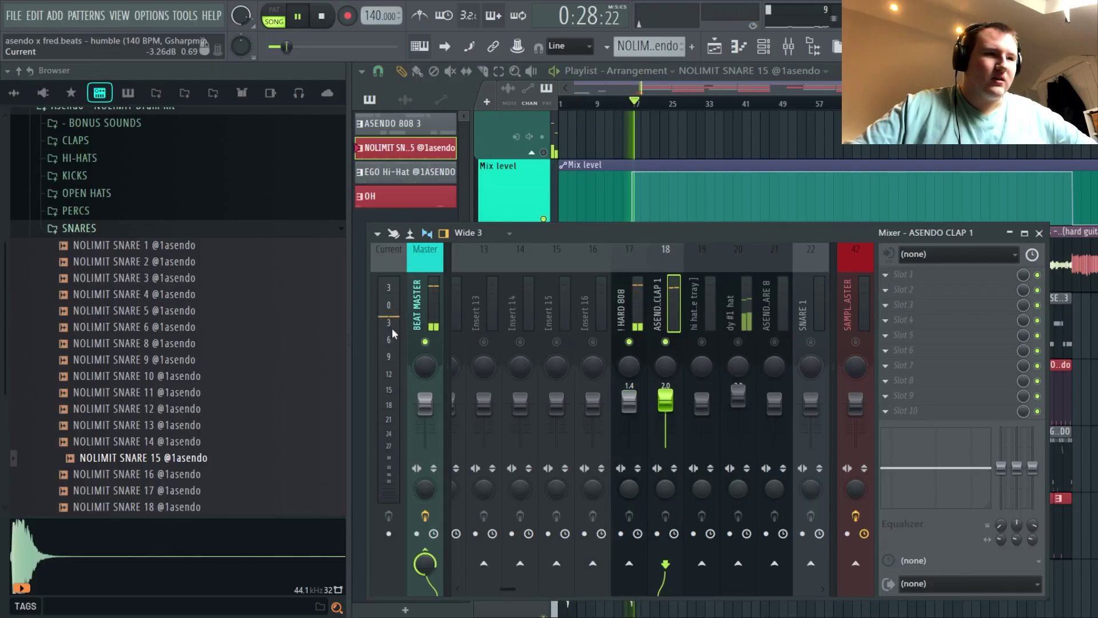
key("space")
- Unmute the dy #1 hat mixer track and check its level during playback
left_click(739, 342)
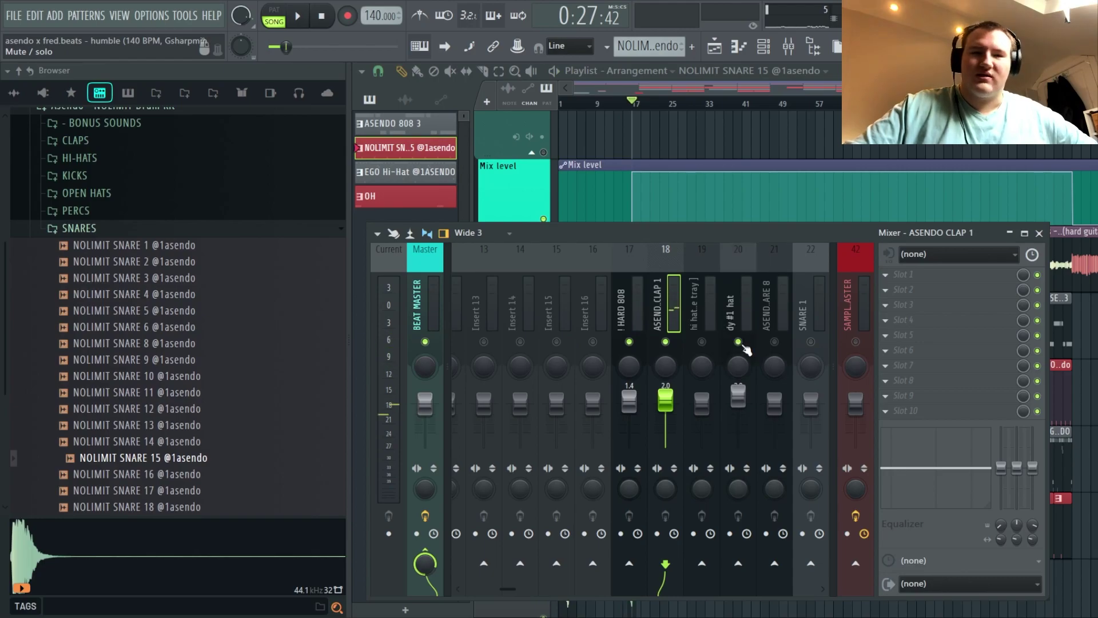
key("space")
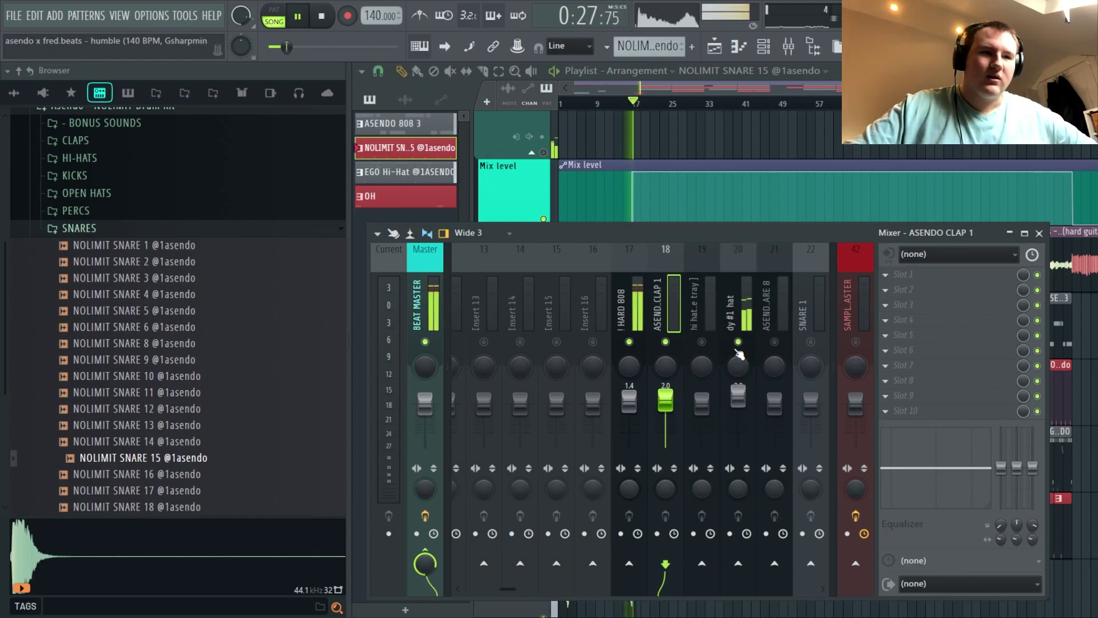
left_click(747, 297)
key("space")
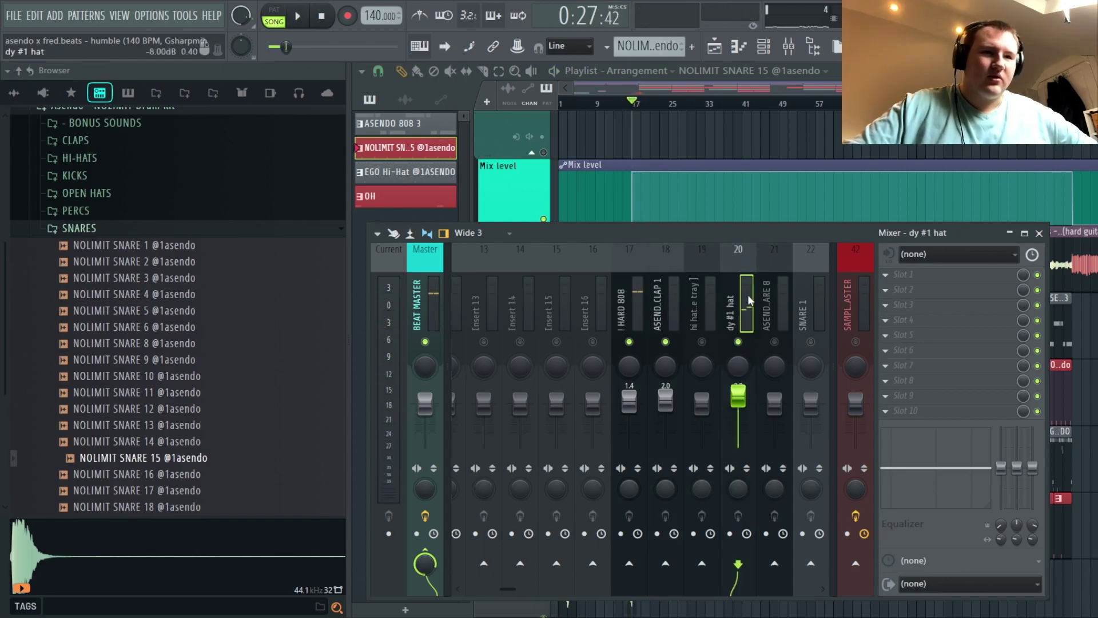
- Play from bar 25 and check the level on mixer track 21 alongside the other drums
key("F9")
left_click(670, 105)
key("F9")
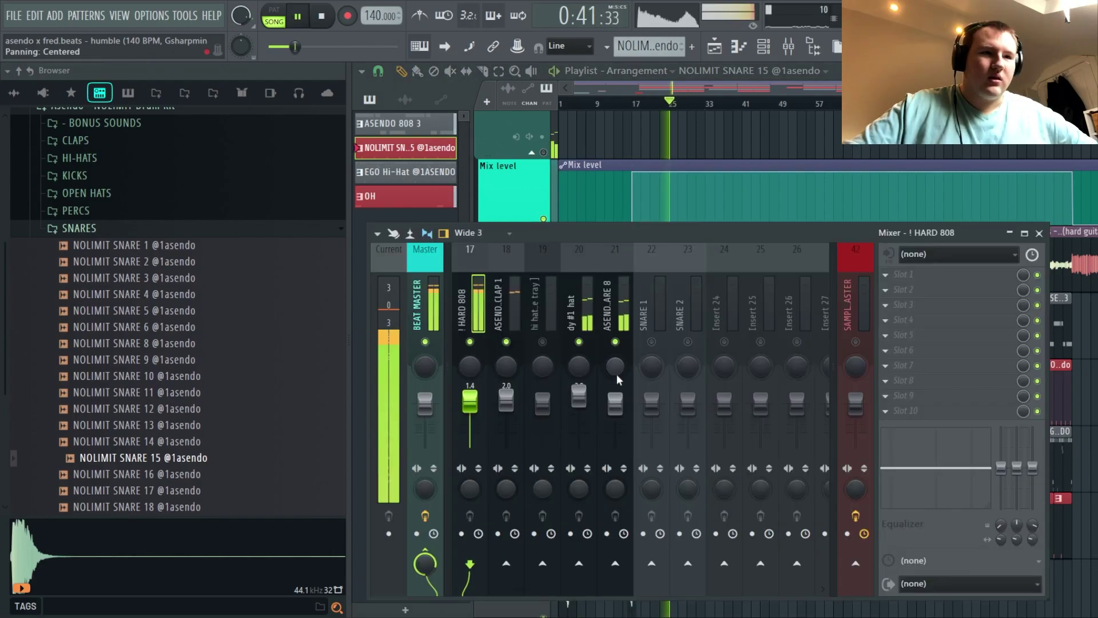
key("F9")
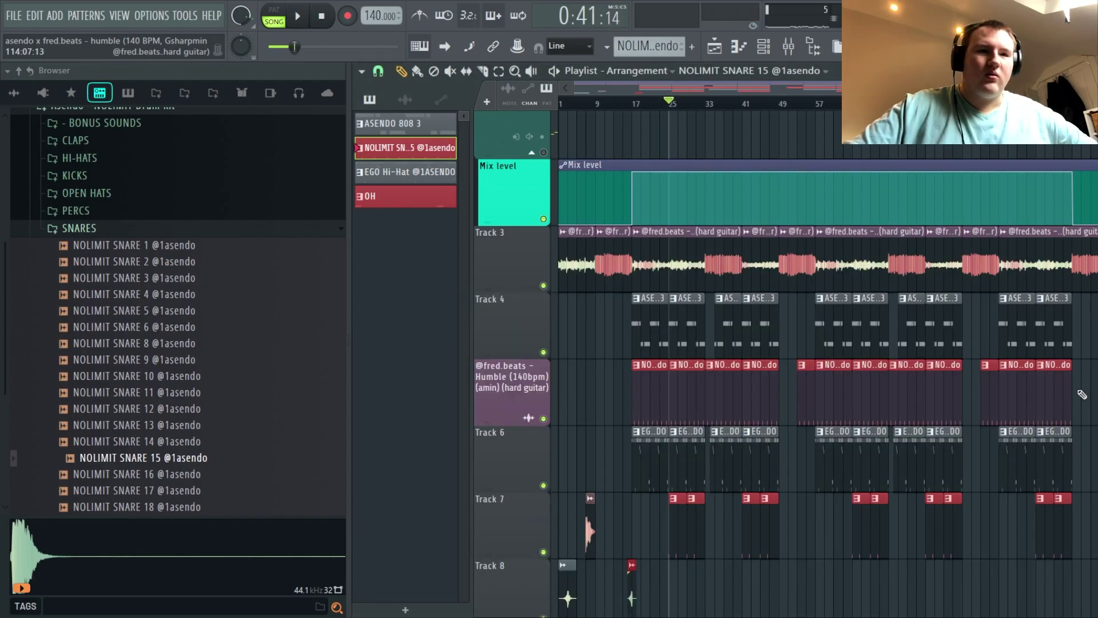
- Check the channel rack and mixer tracks, then play the arrangement from bar 17
scroll(924, 315, "down", 1)
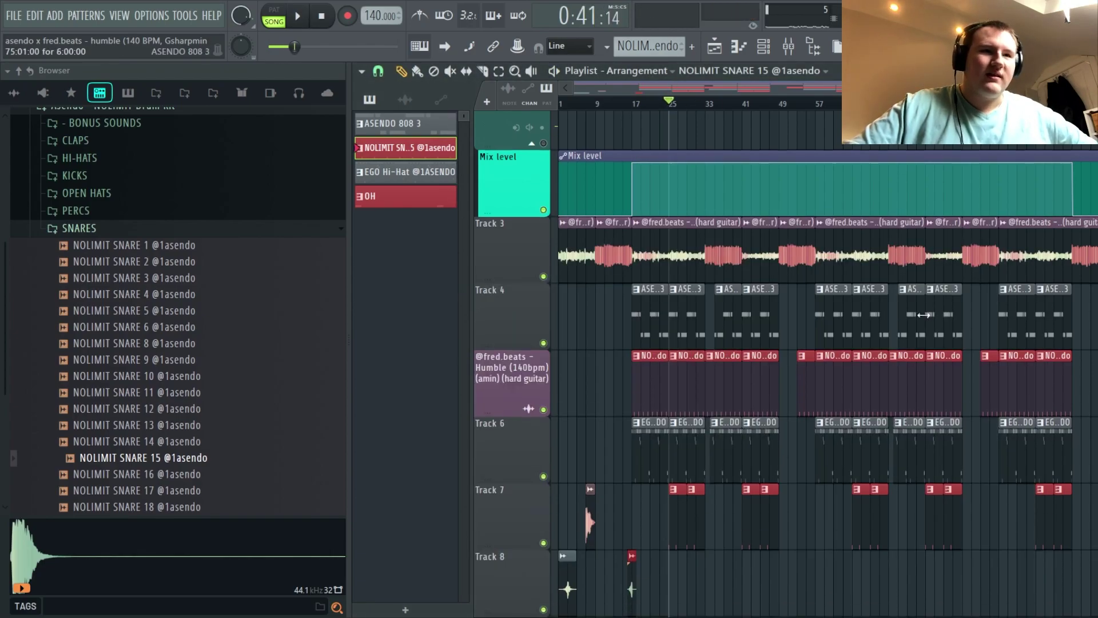
left_click(766, 48)
left_click(574, 74)
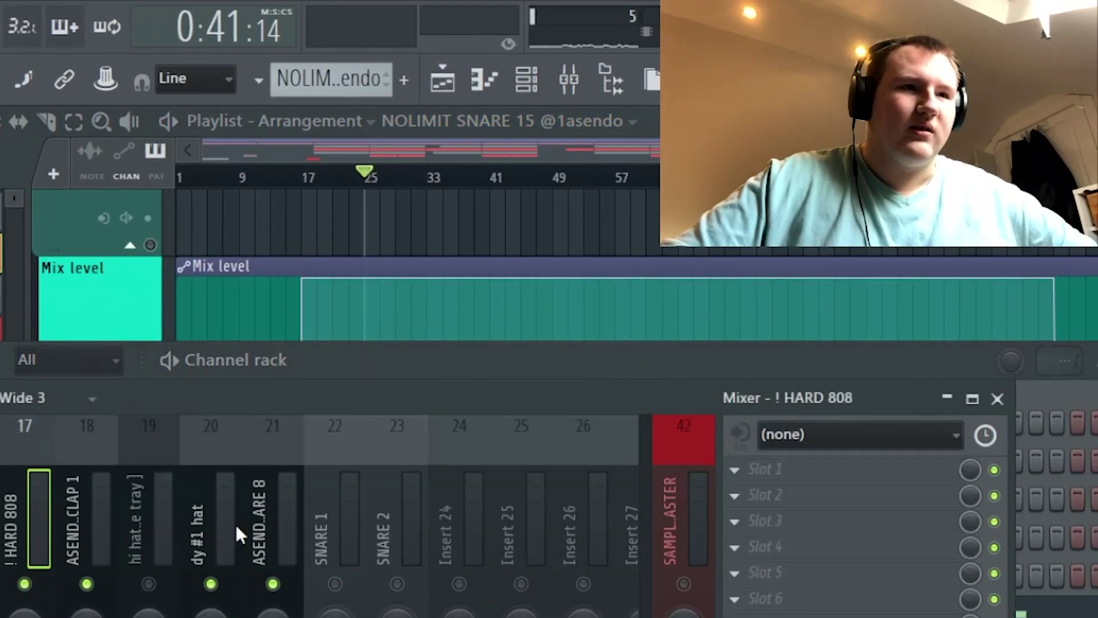
left_click(314, 175)
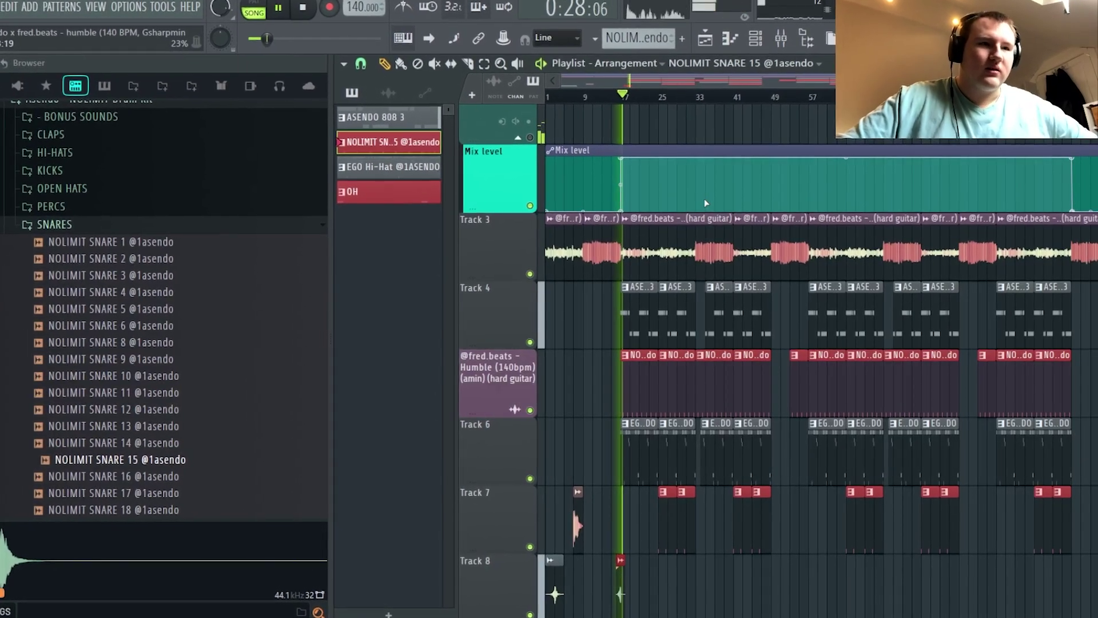